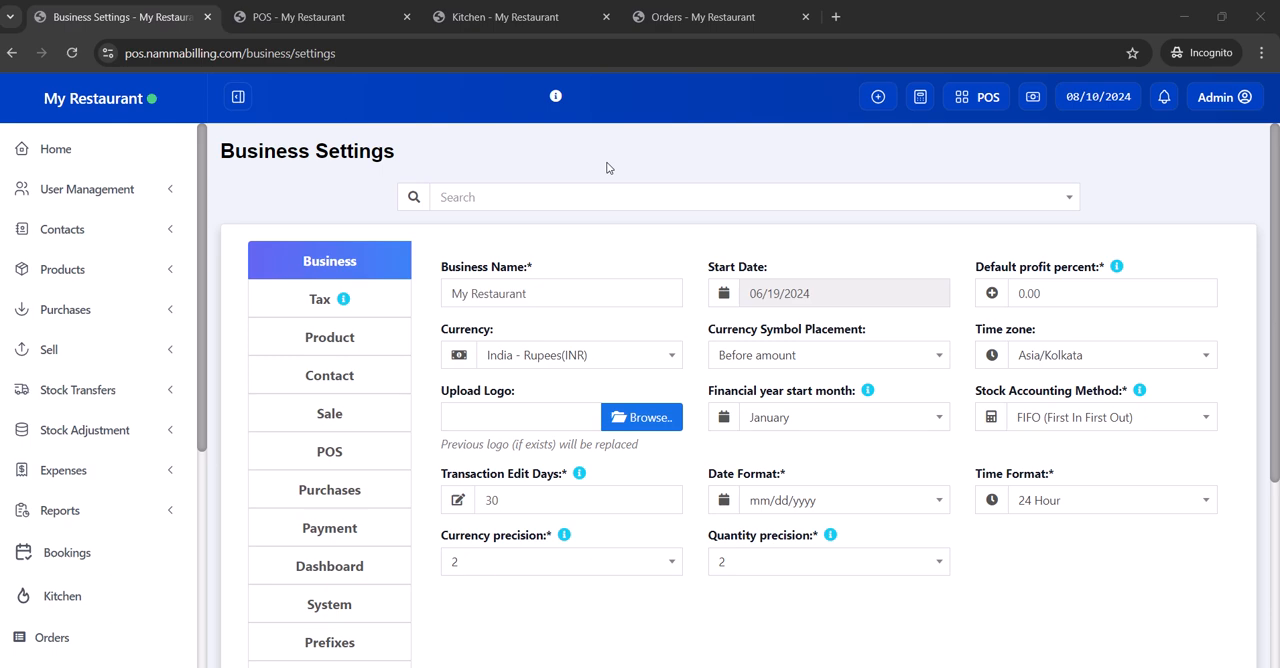
- Review the POS section of the business settings and save it with service staff in product line enabled
left_click(342, 454)
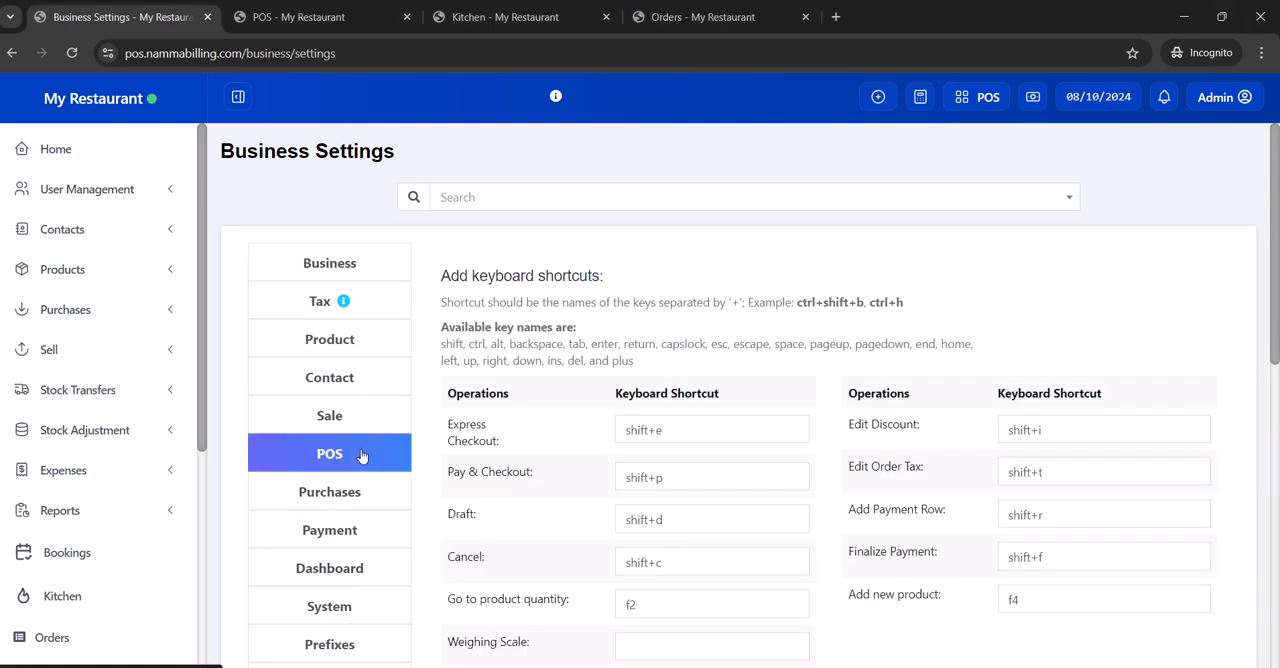
scroll(939, 635, "down", 1)
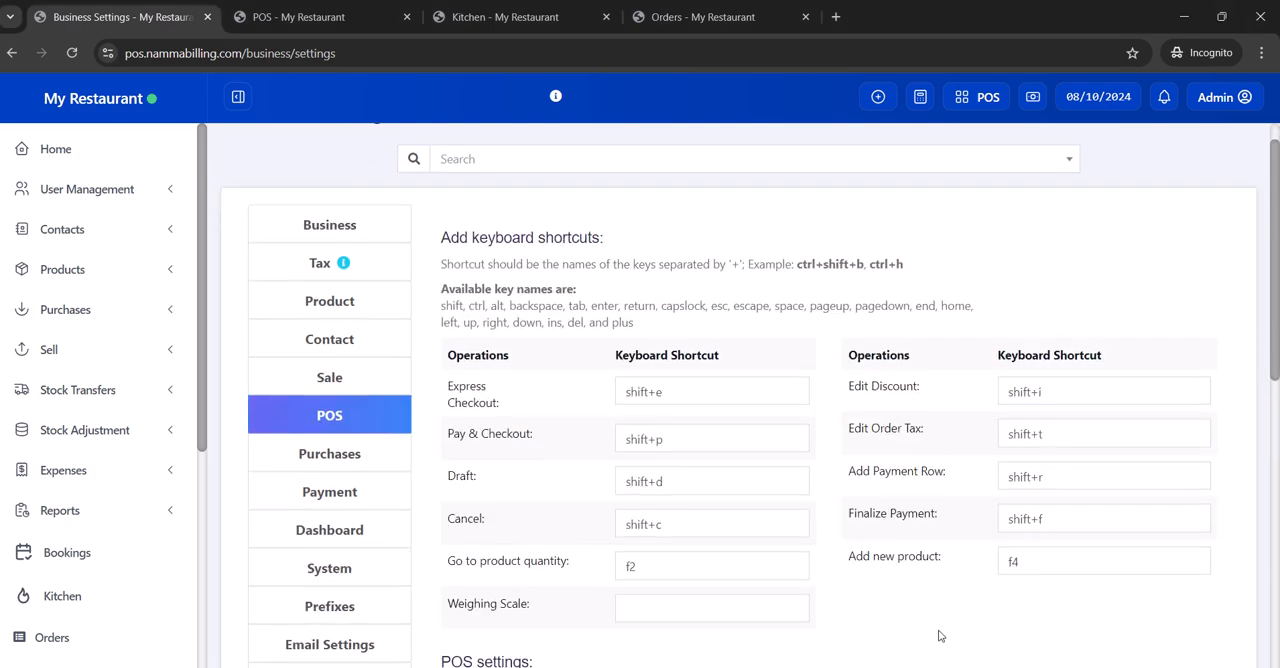
scroll(939, 635, "down", 5)
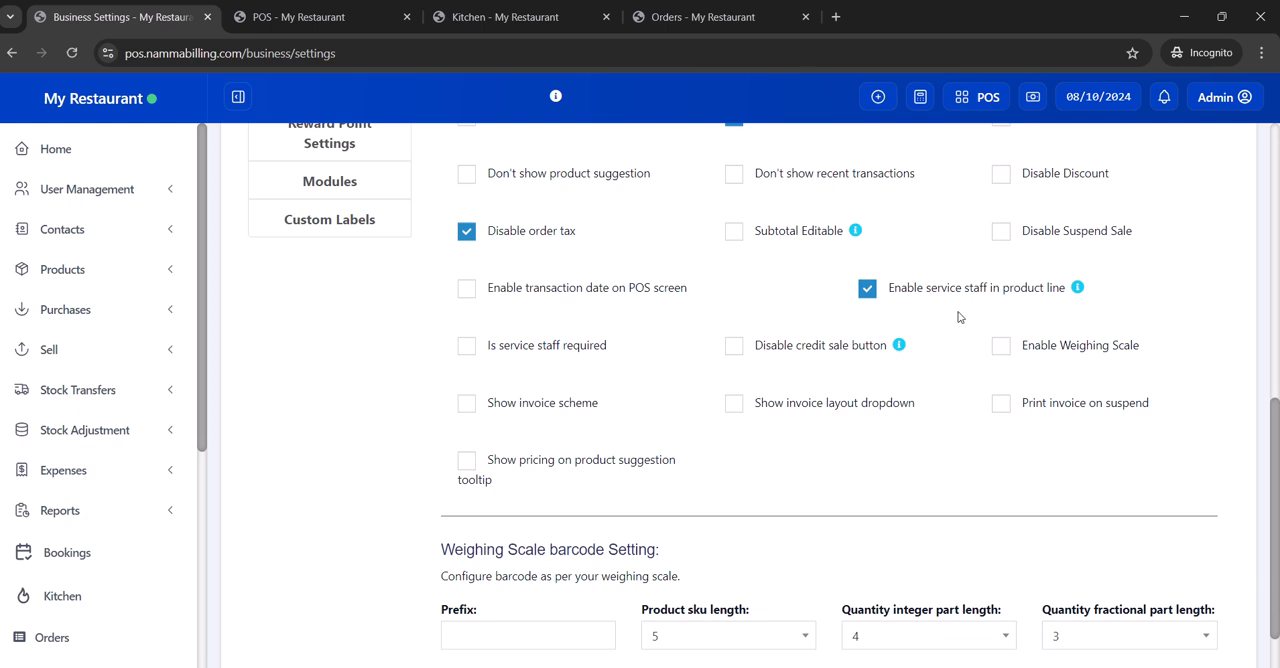
scroll(958, 317, "down", 1)
scroll(958, 317, "down", 2)
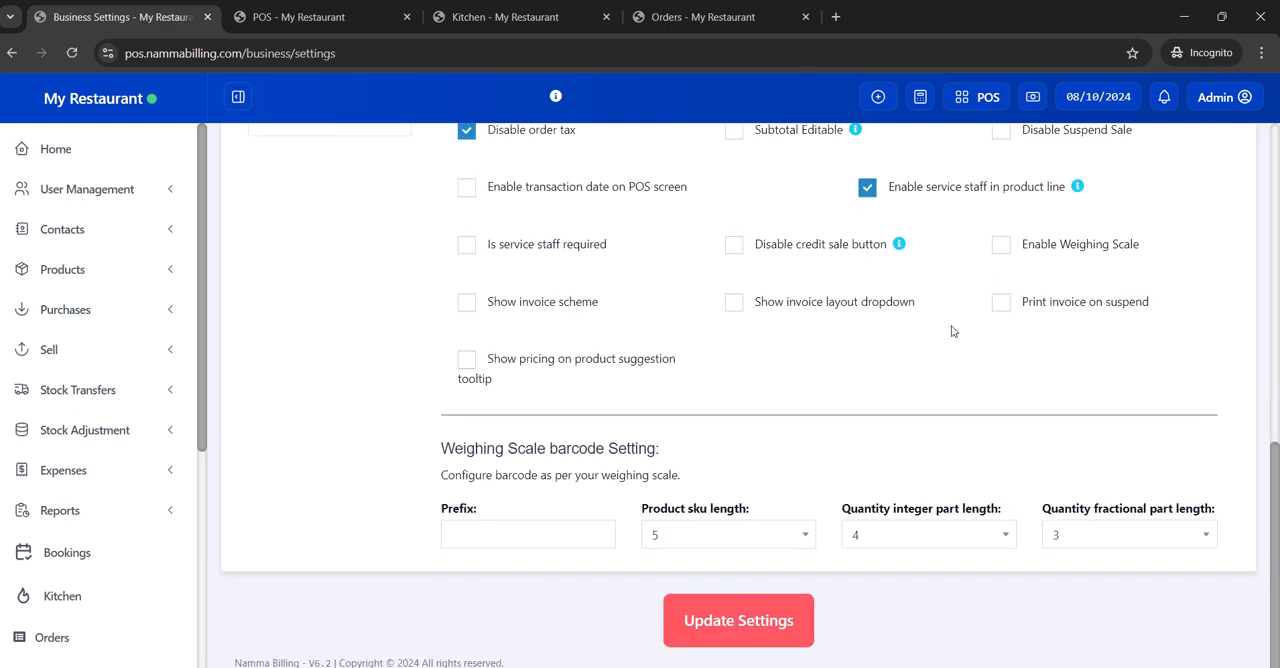
left_click(777, 623)
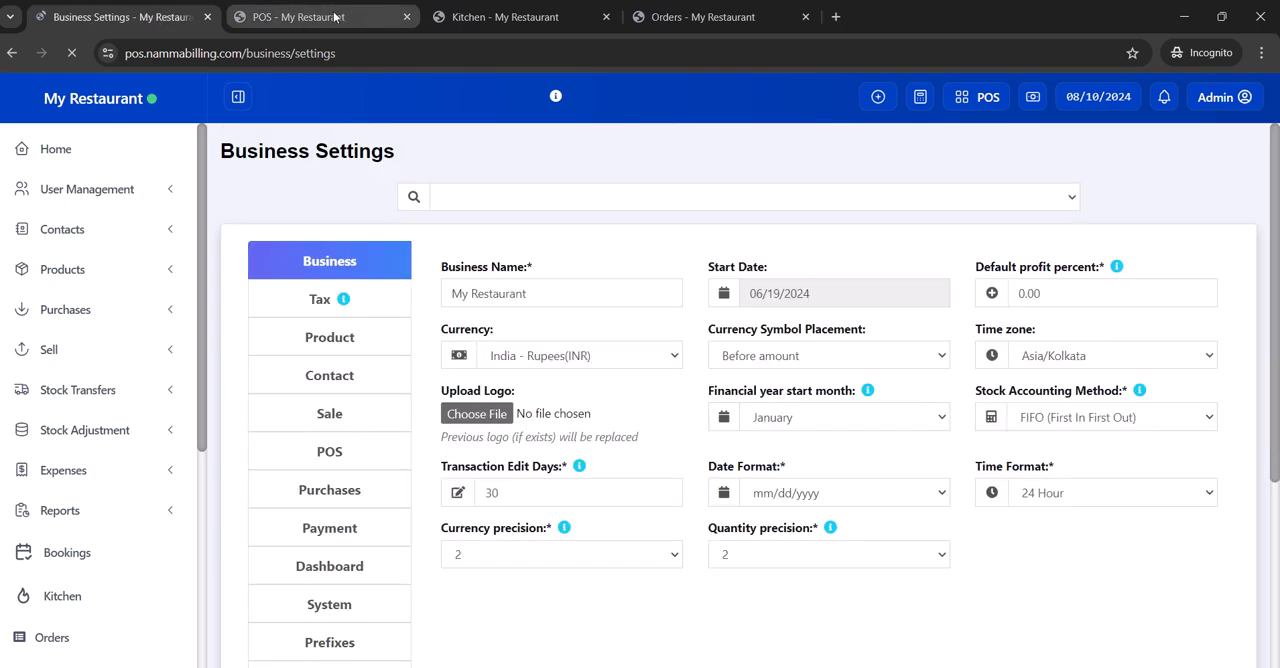
- Add one Butter Naan to a new POS sale and assign the sale to Table 1
left_click(334, 17)
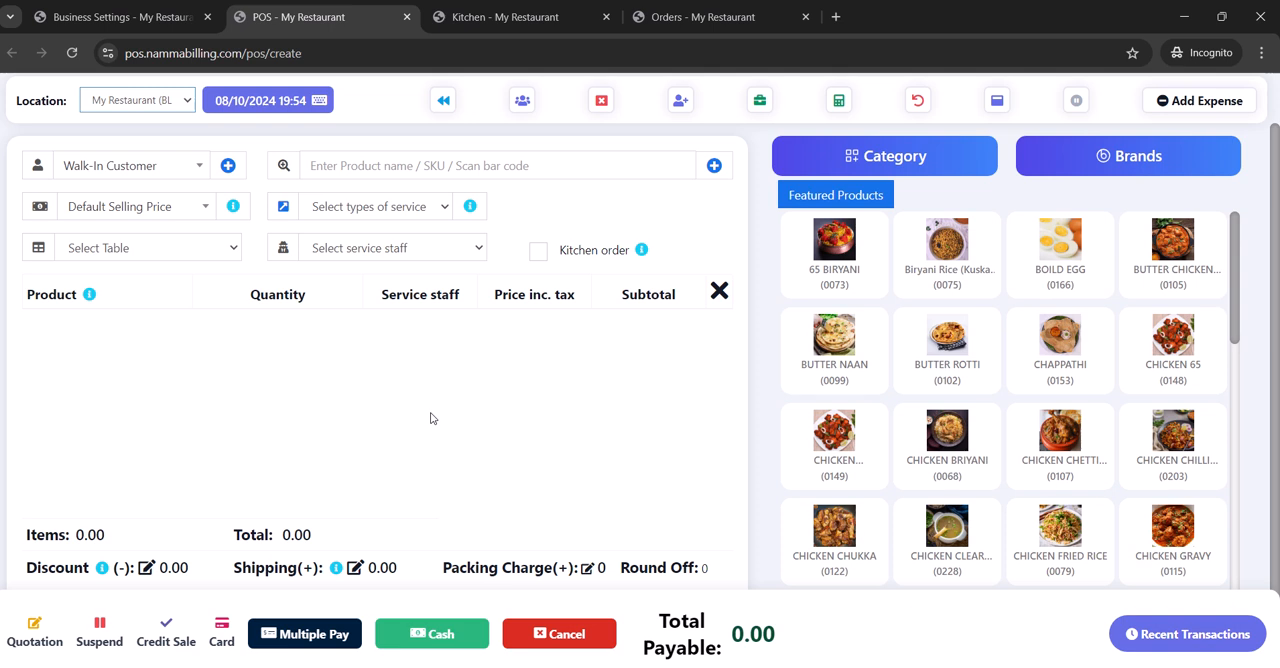
left_click(830, 350)
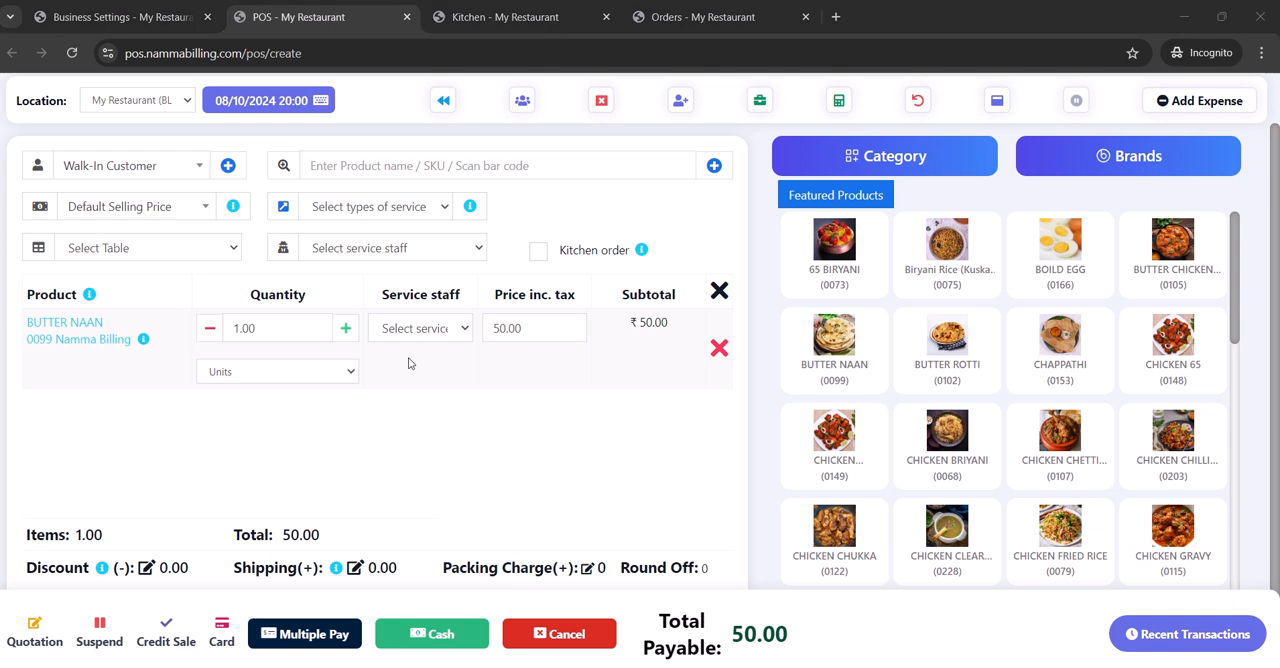
left_click(201, 254)
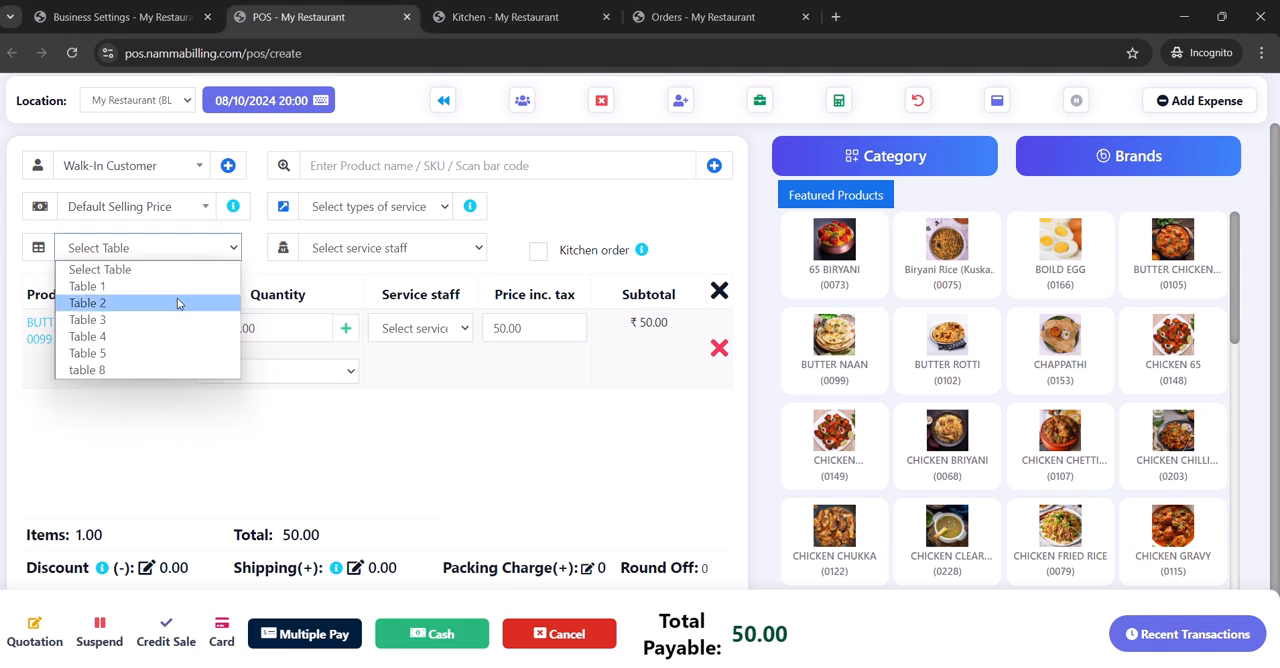
left_click(175, 287)
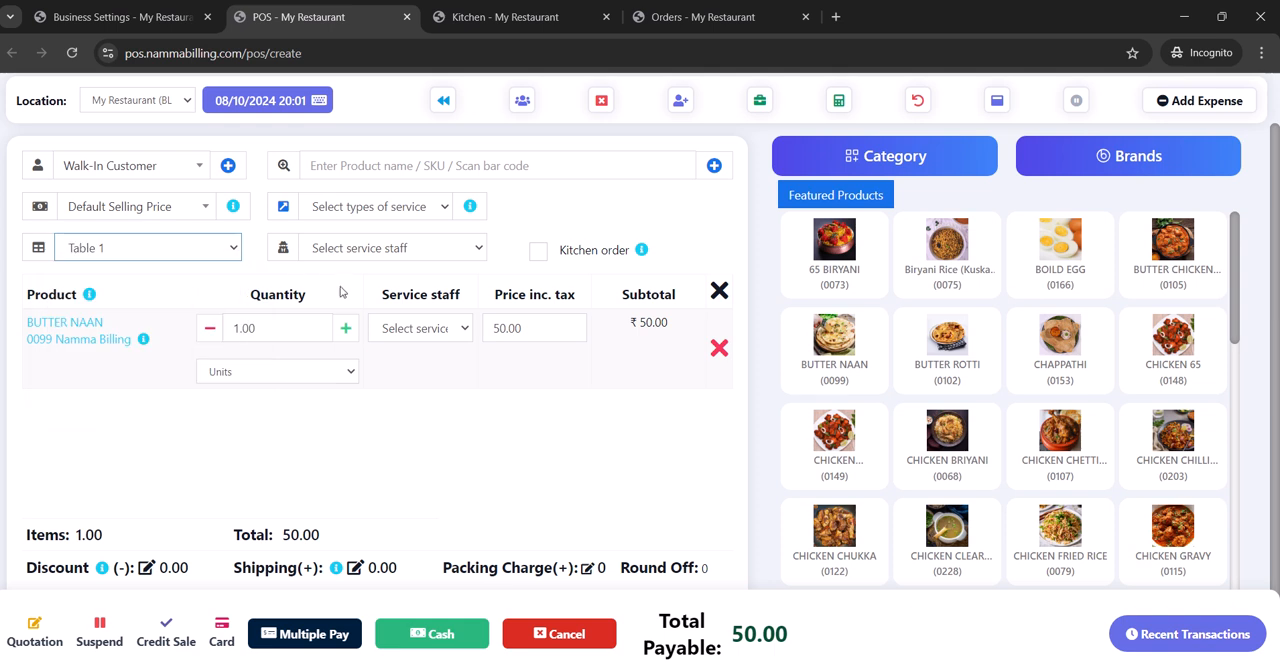
- Assign the first listed service staff member to the Butter Naan line and mark the sale as a kitchen order
left_click(423, 327)
left_click(421, 370)
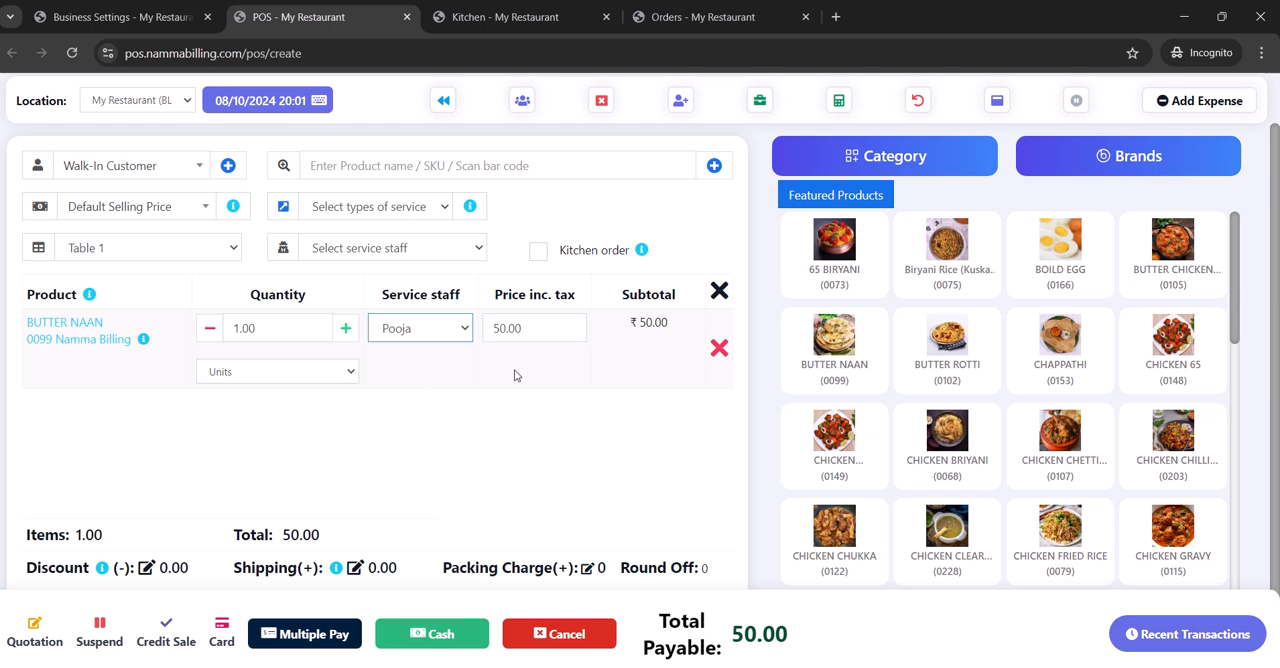
left_click(540, 252)
- Suspend the sale with the note "Table 1"
left_click(100, 628)
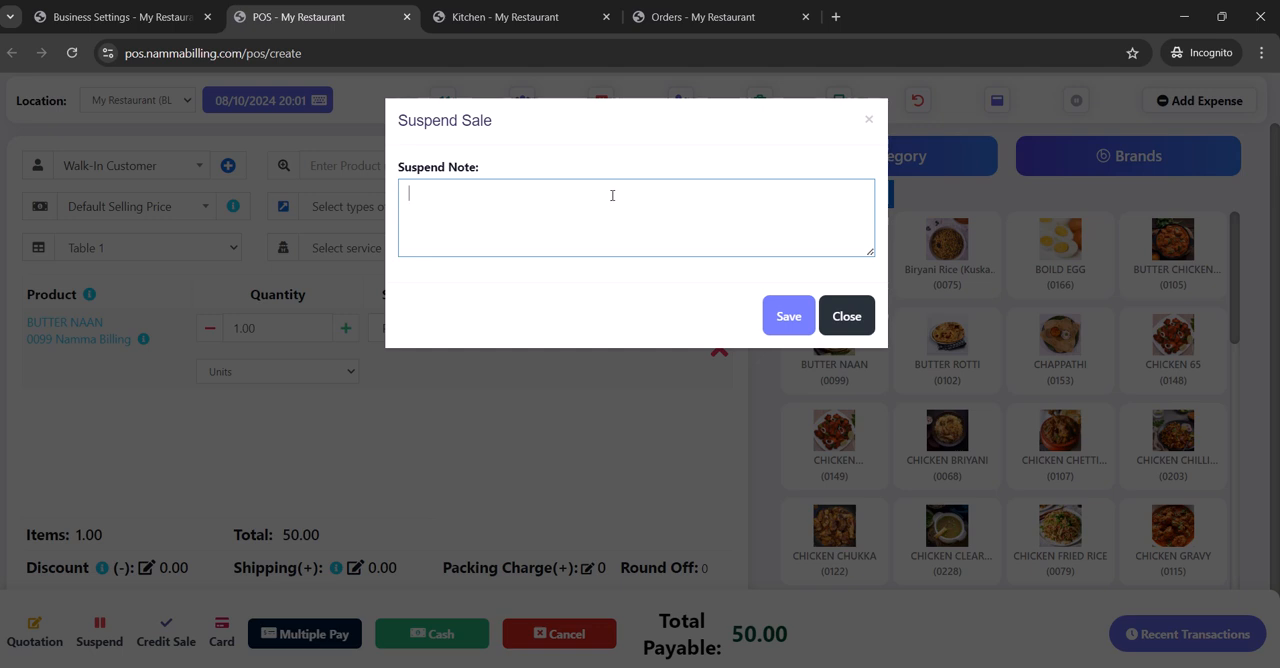
type("Table 1")
left_click(788, 316)
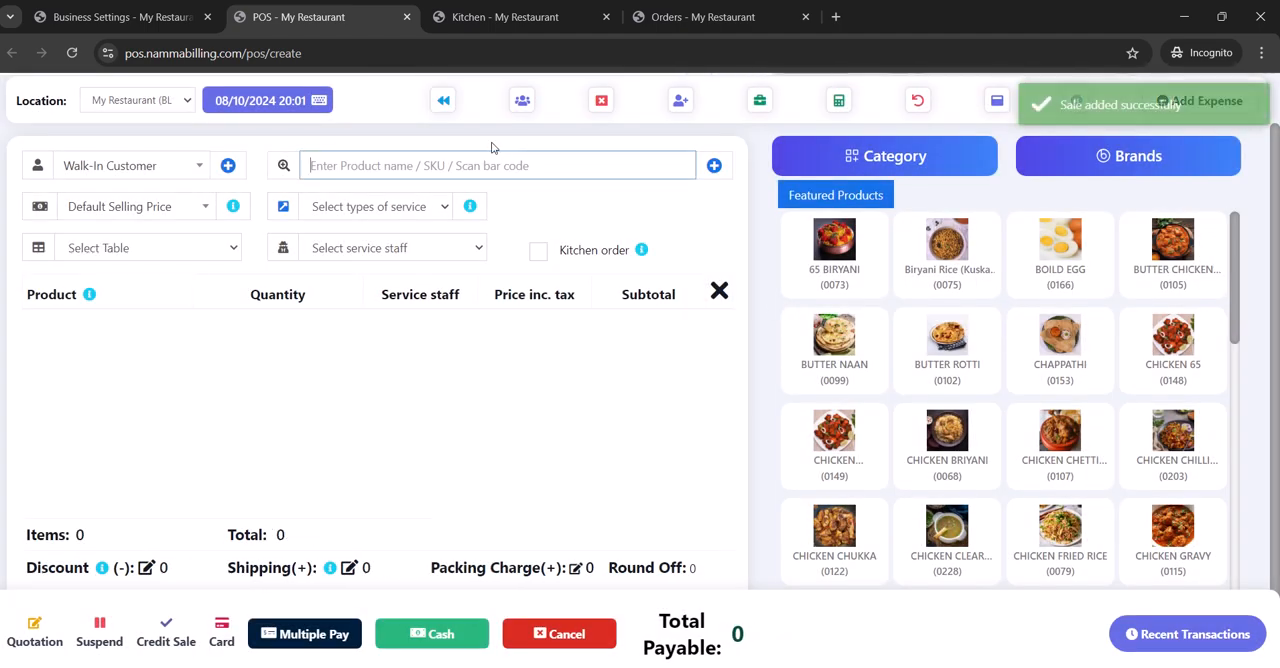
- In the refreshed kitchen orders, review the Table 1 order's details and mark that order as cooked
left_click(489, 17)
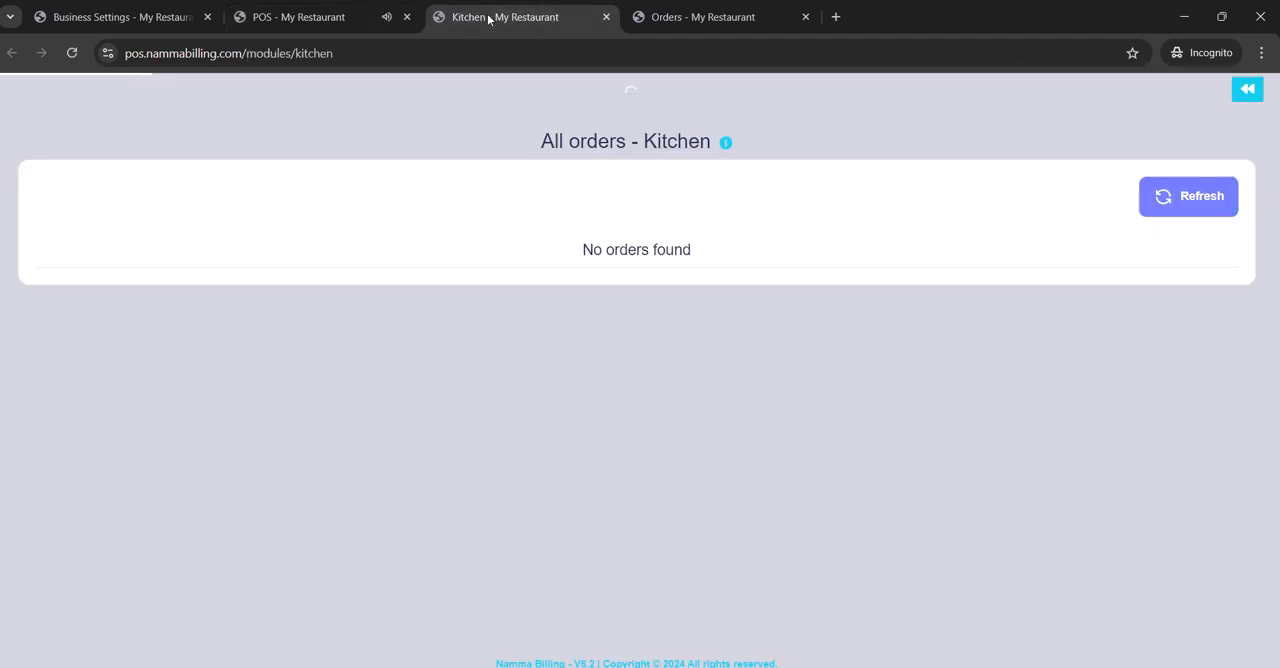
left_click(1166, 210)
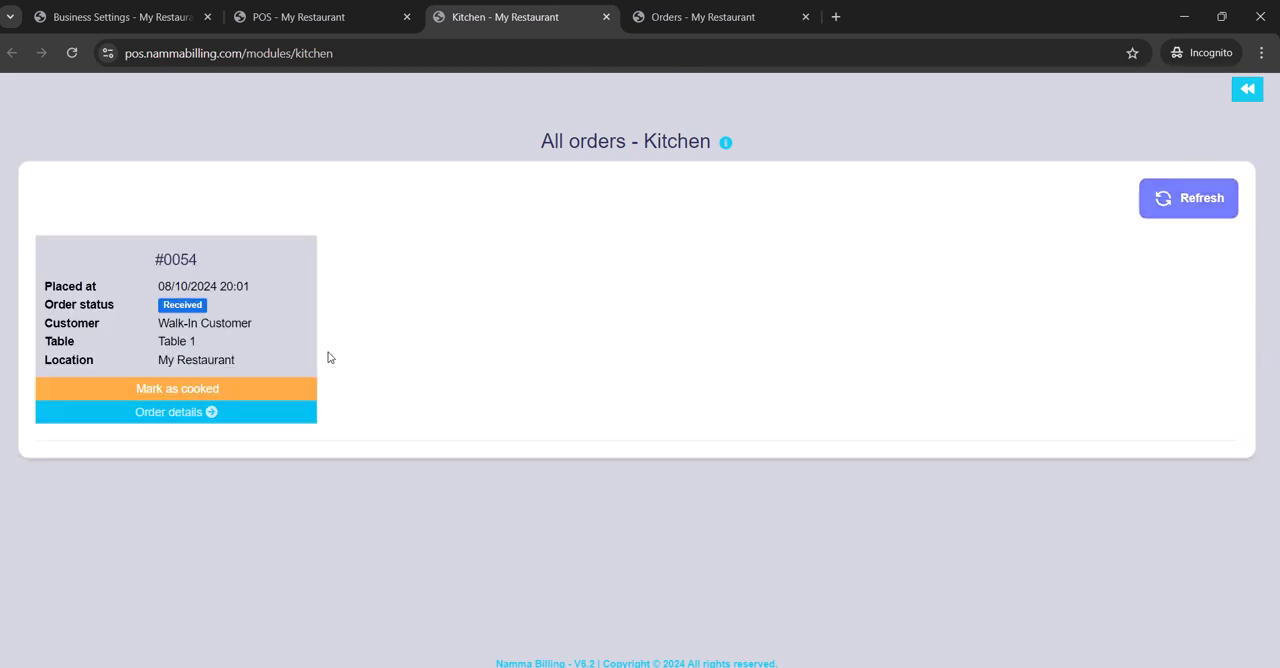
left_click(193, 418)
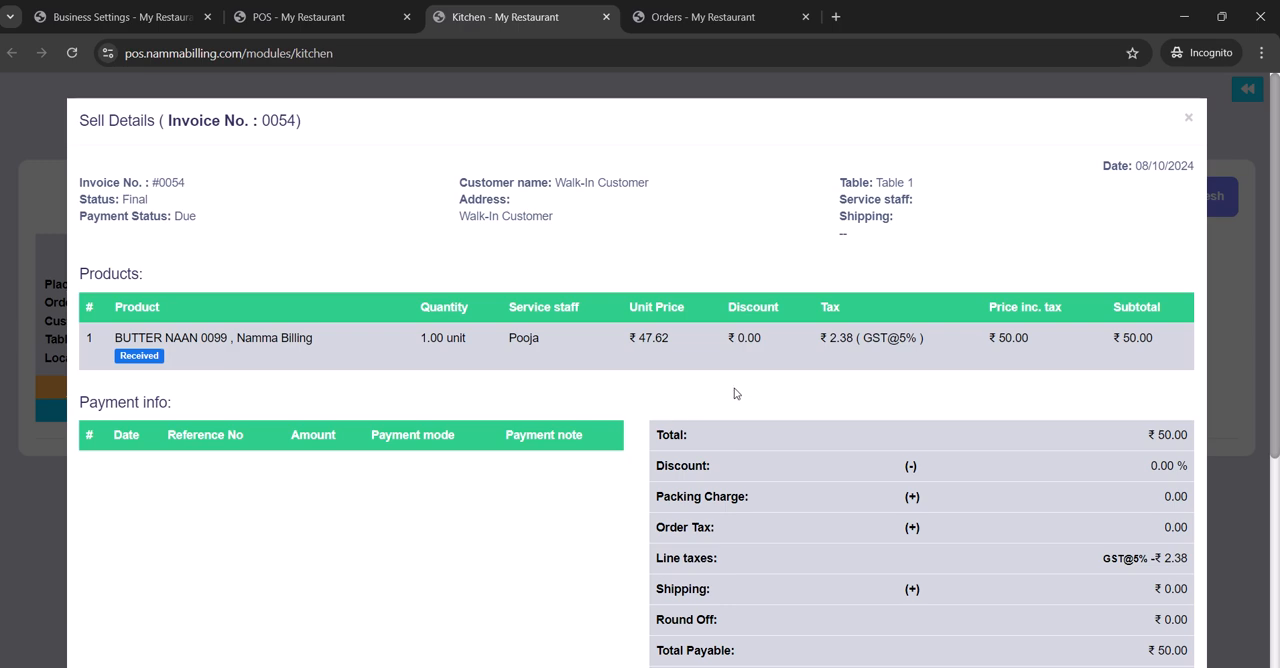
scroll(734, 393, "down", 4)
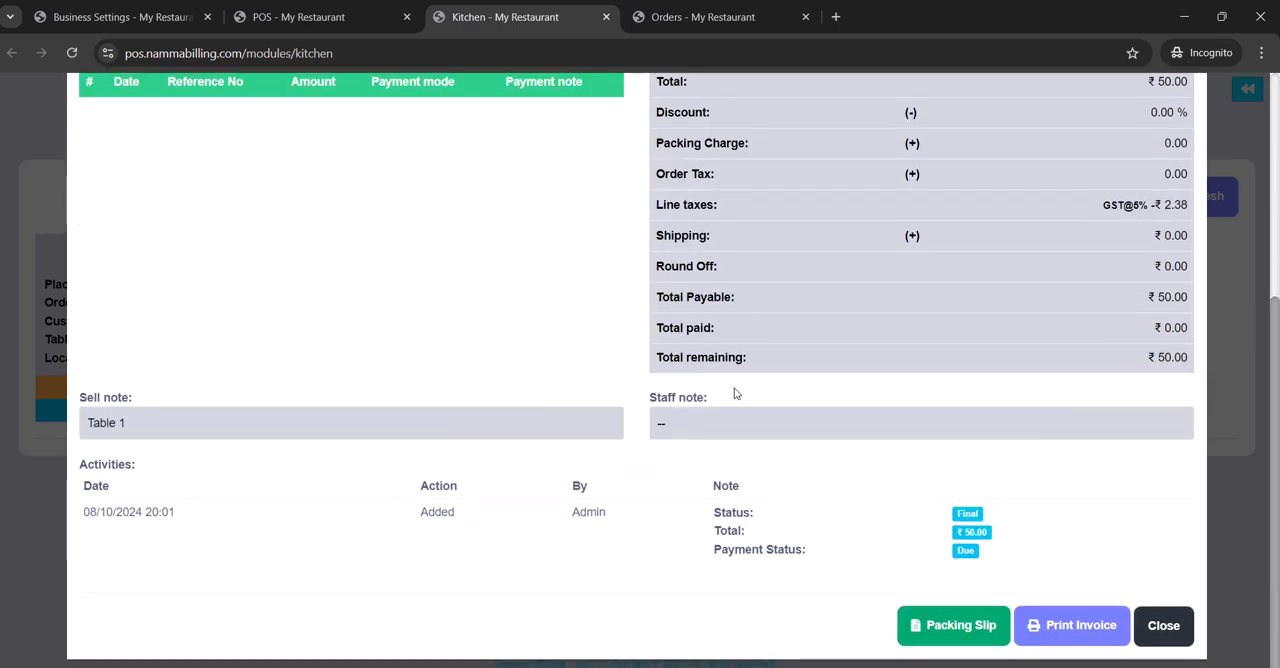
scroll(734, 394, "up", 4)
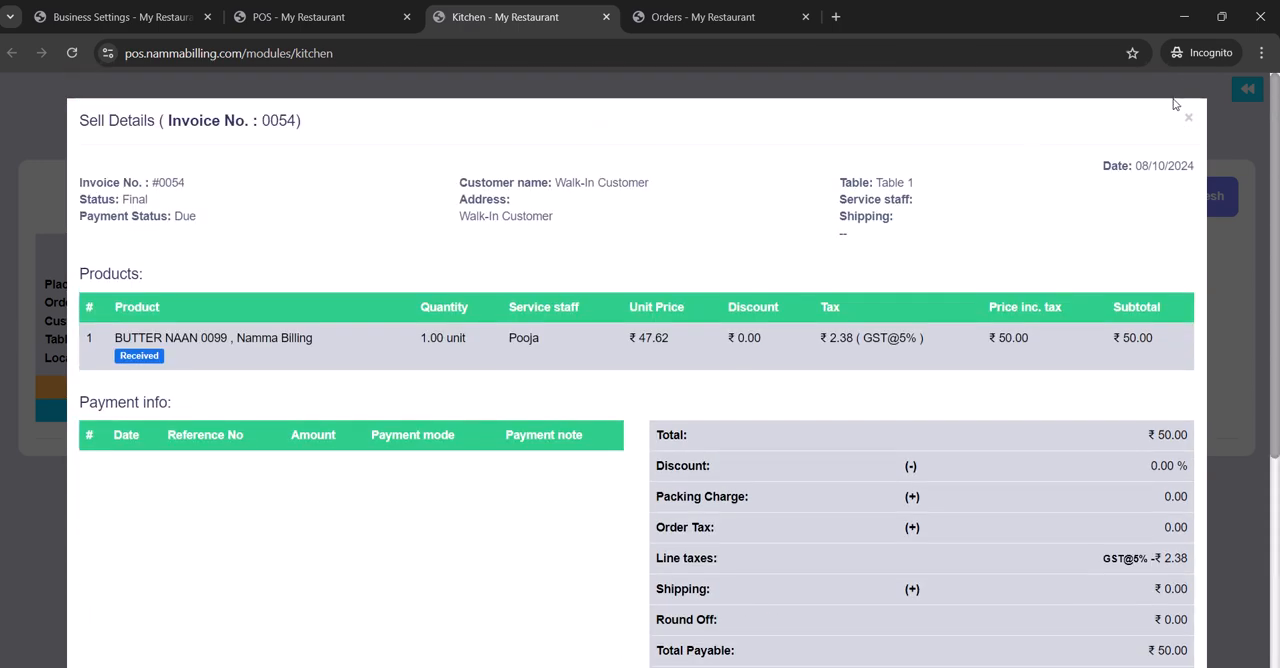
left_click(1190, 119)
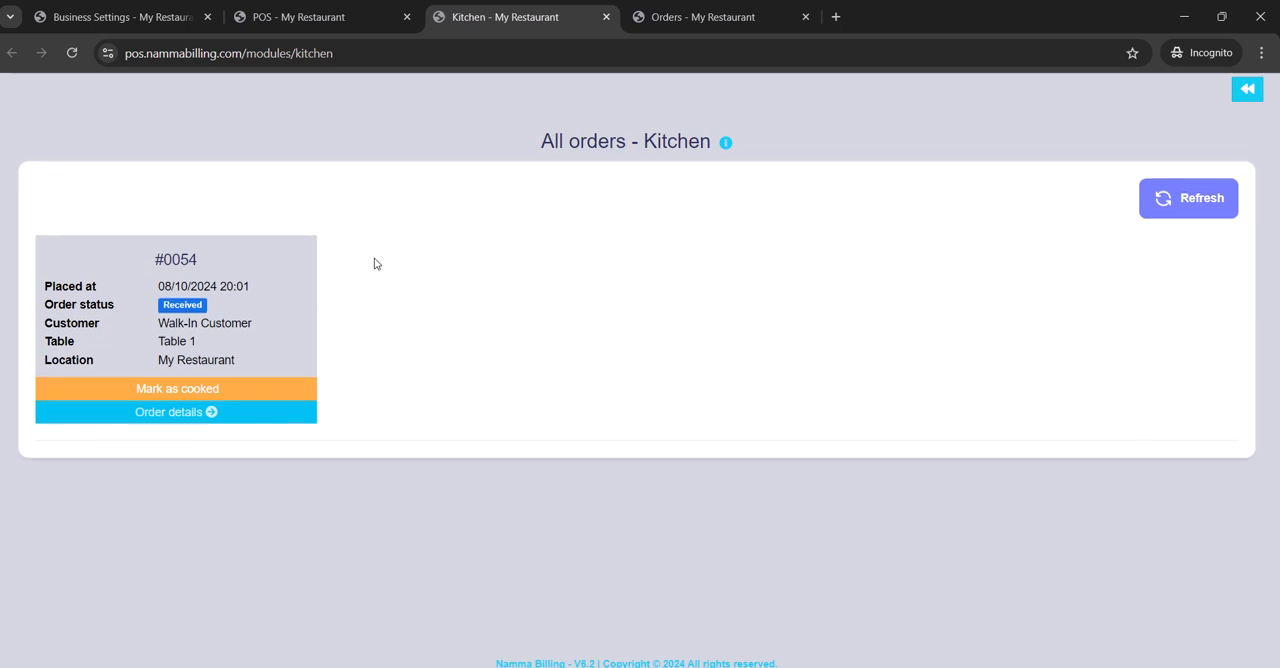
left_click(250, 391)
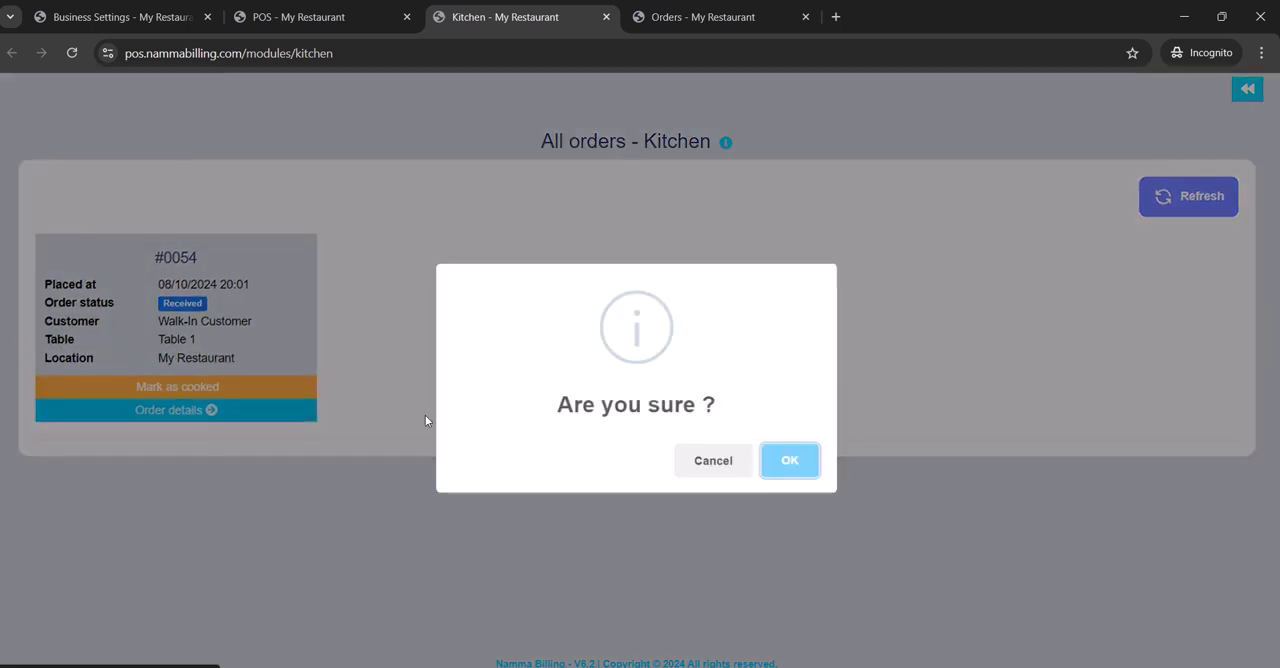
left_click(790, 461)
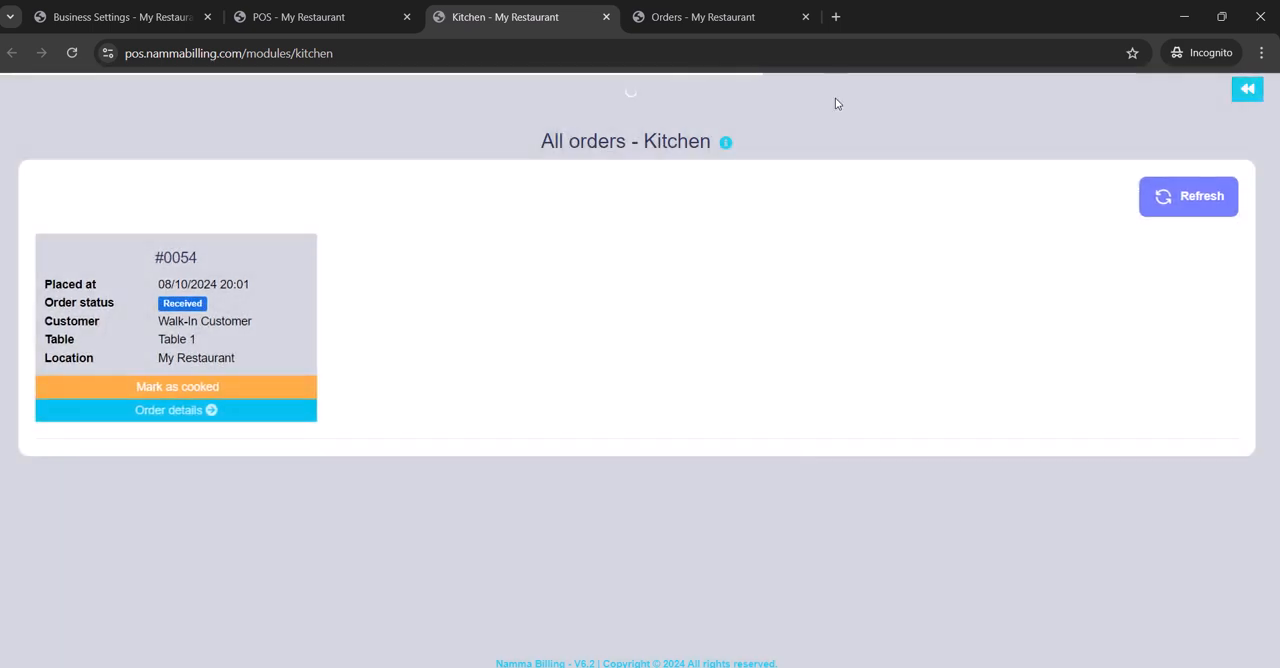
- Filter the Orders page by the service staff member assigned to the Butter Naan line
left_click(766, 15)
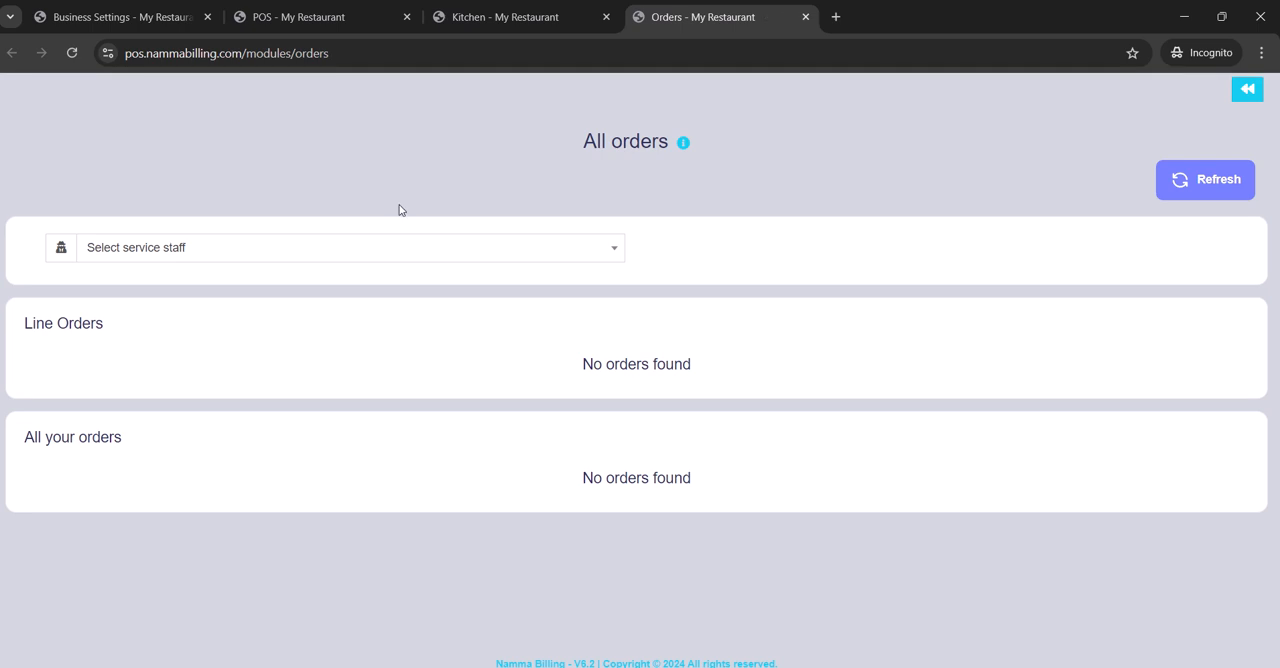
left_click(336, 252)
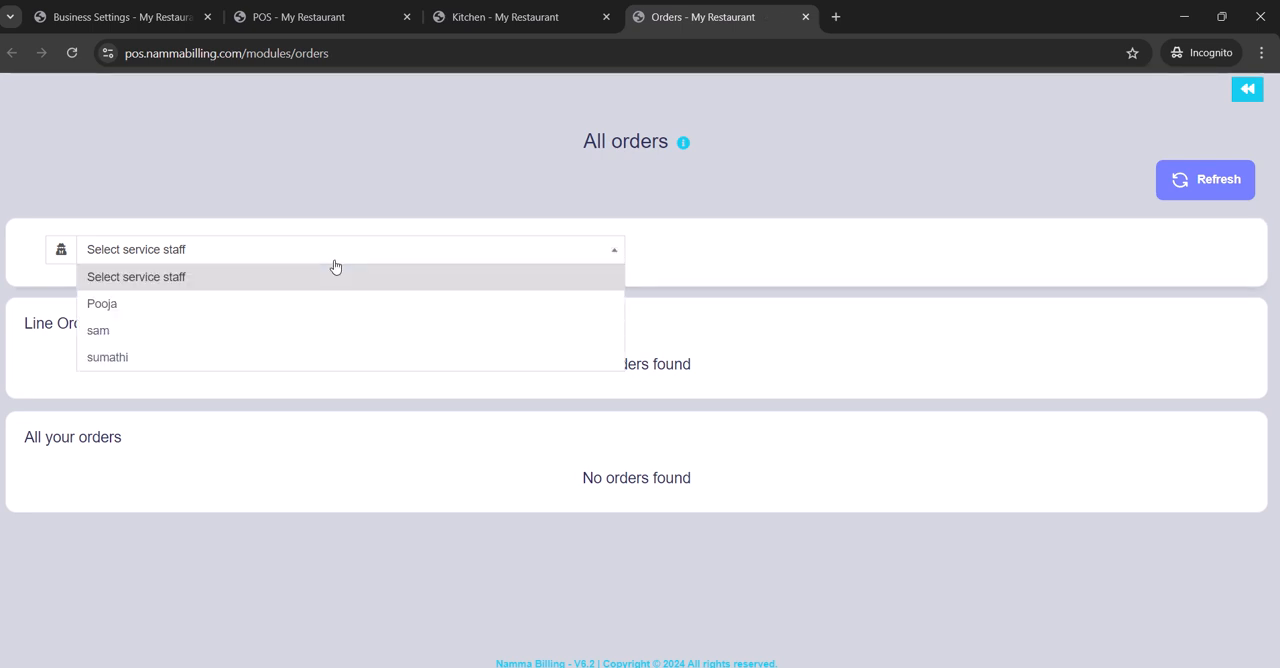
left_click(330, 315)
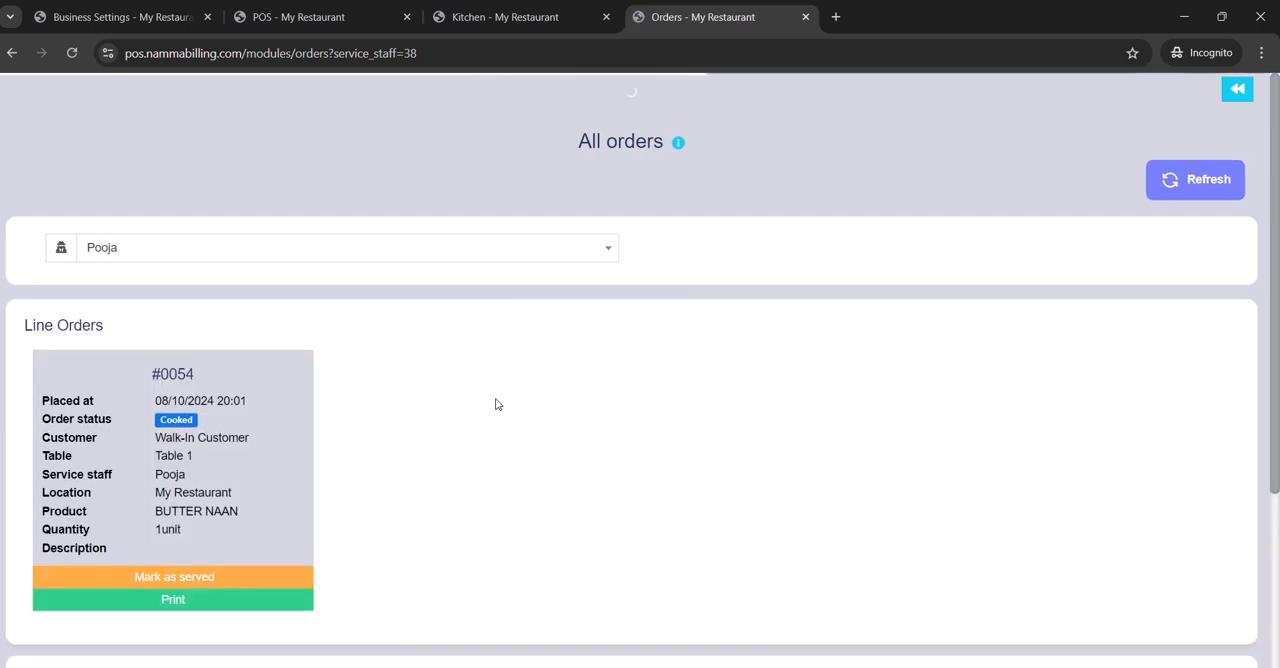
- Review the staff member's line orders and mark the Table 1 Butter Naan order as served
scroll(349, 479, "down", 1)
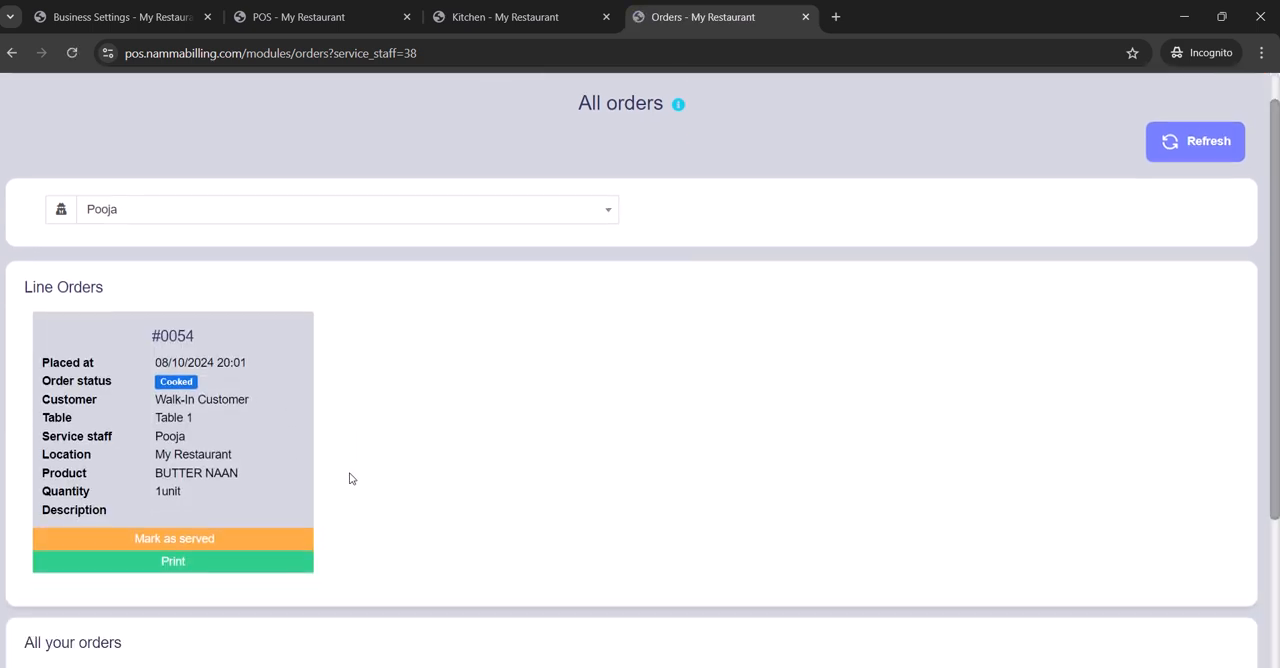
scroll(349, 479, "down", 3)
scroll(349, 479, "up", 3)
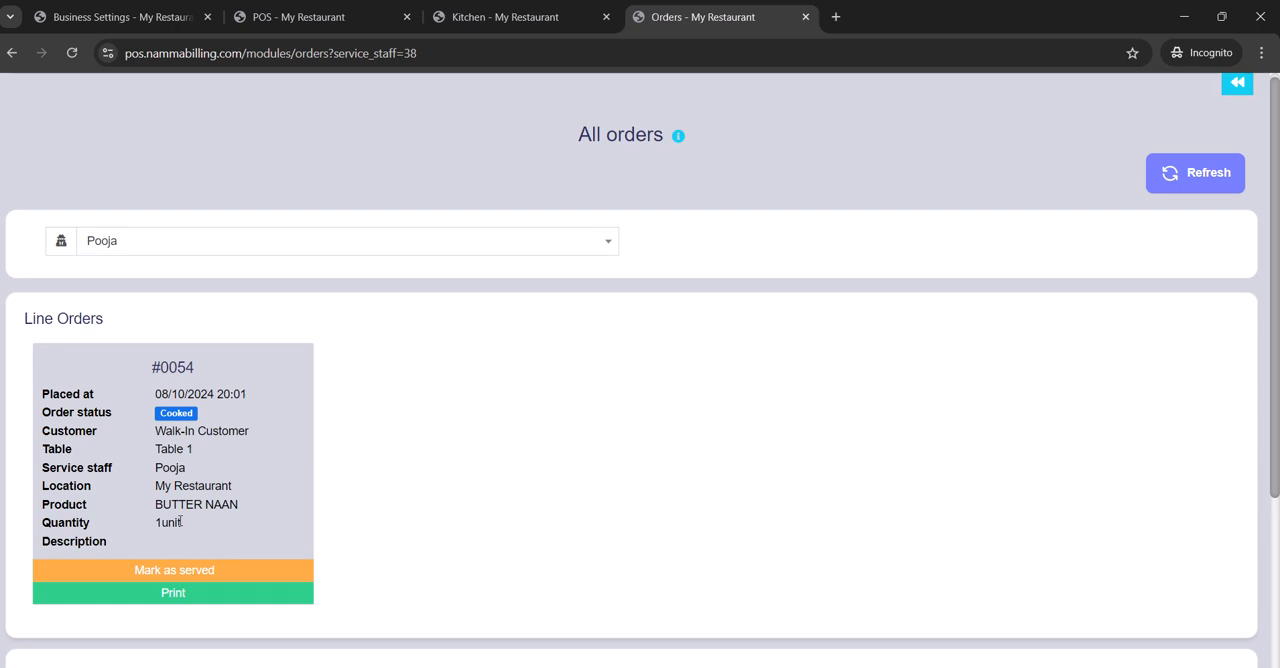
left_click(200, 568)
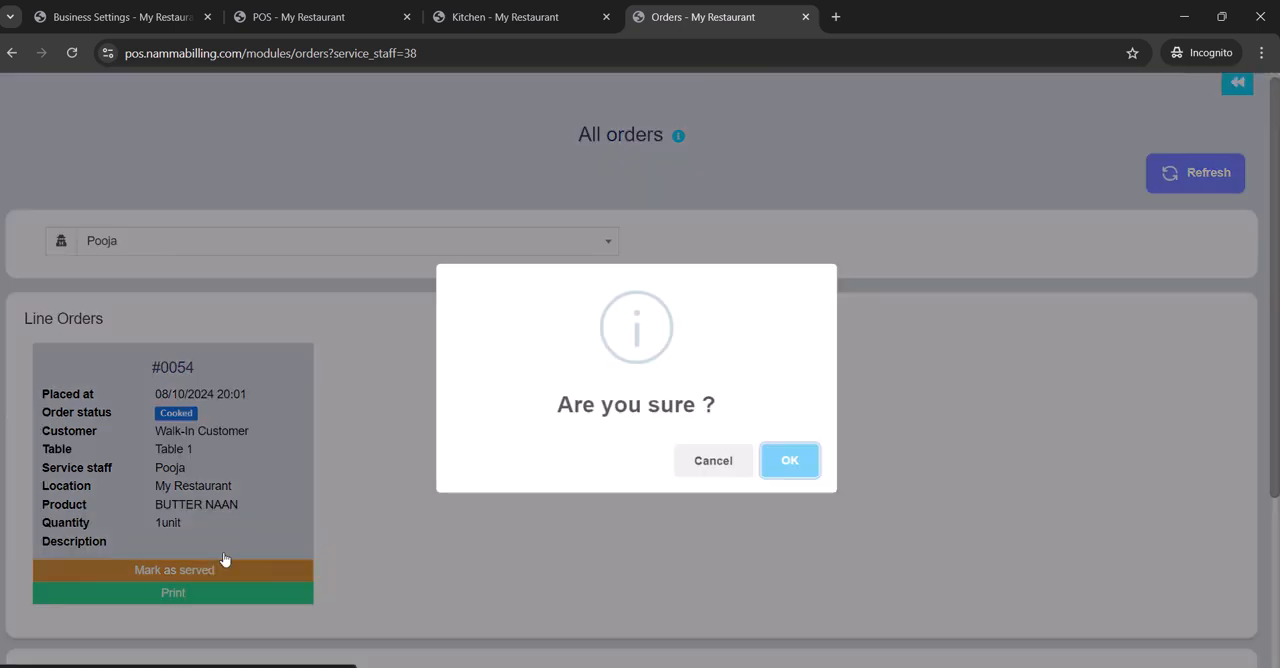
left_click(800, 465)
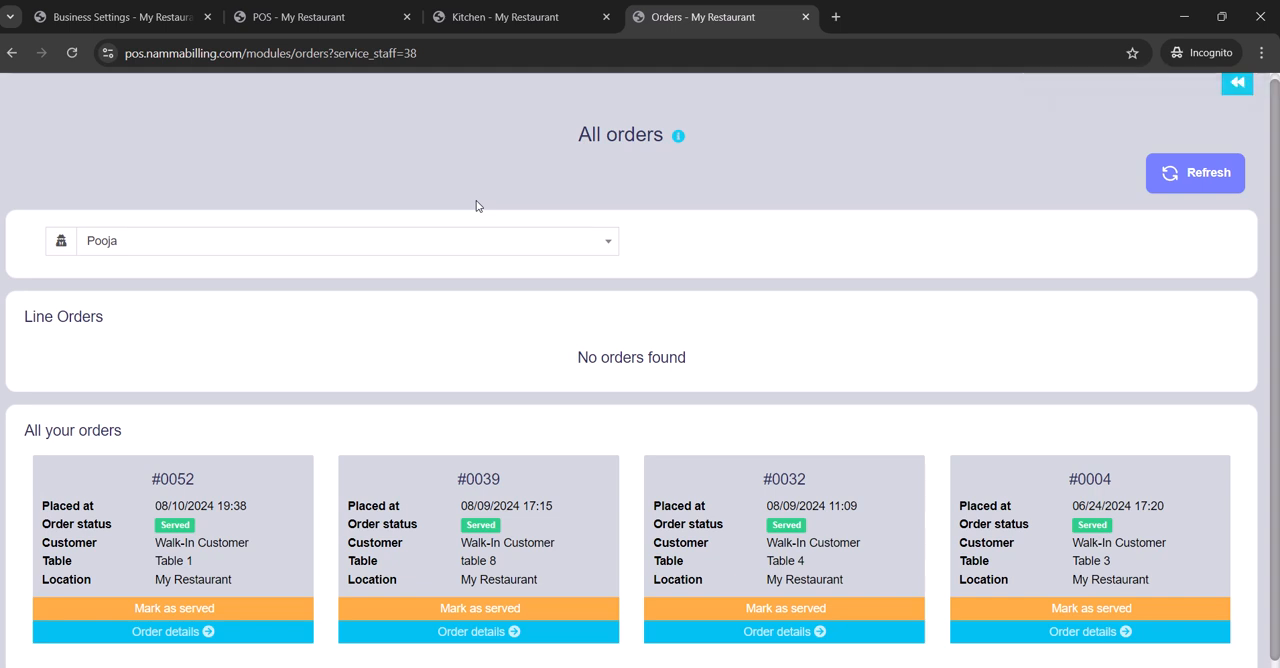
- Reopen the suspended Table 1 sale dated 08/10/2024 with the ₹ 50.00 total for editing in the POS
left_click(352, 12)
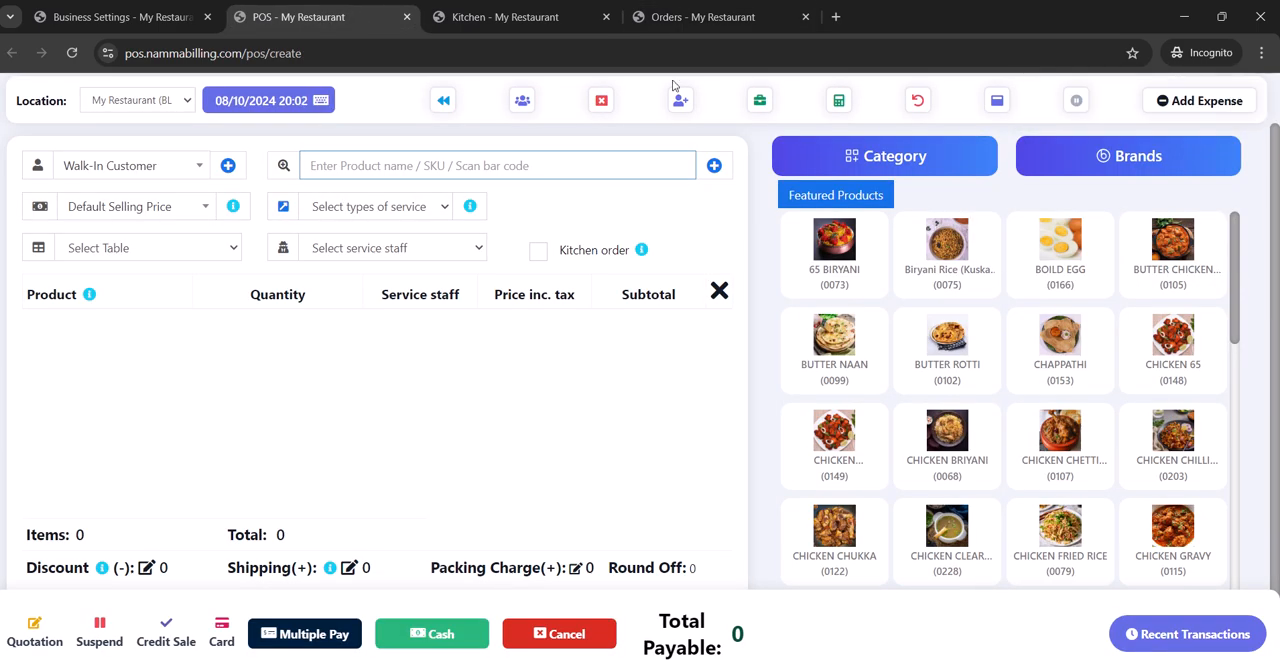
left_click(1077, 101)
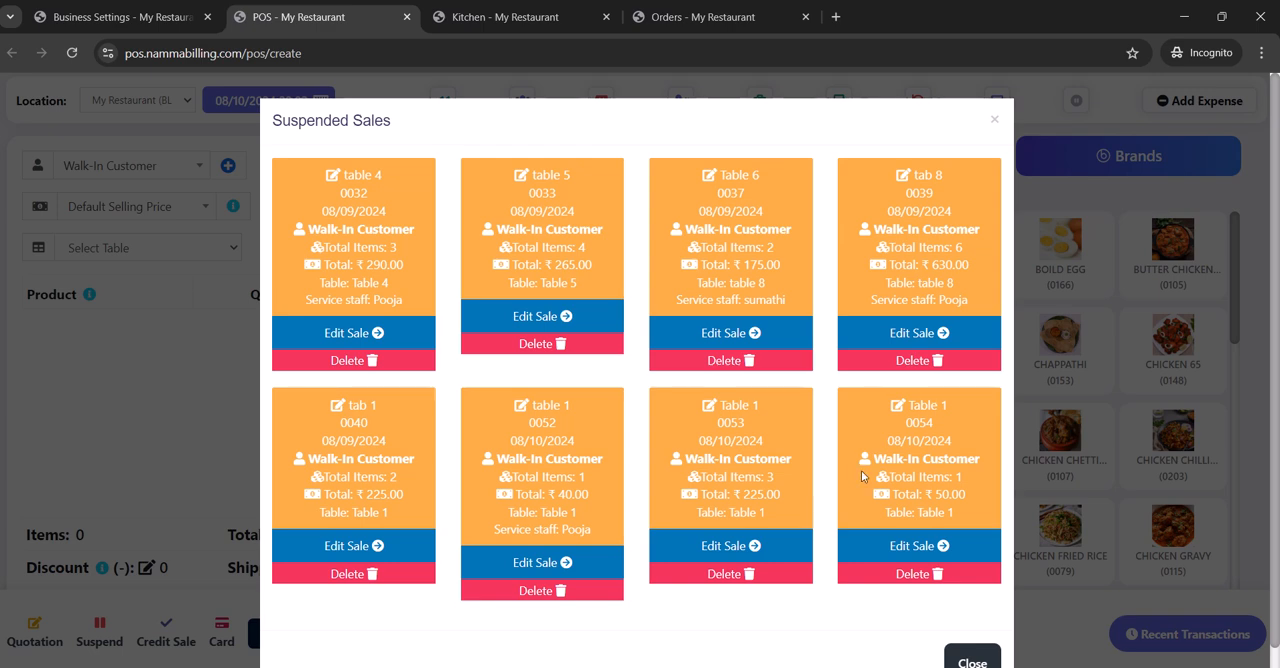
left_click(893, 545)
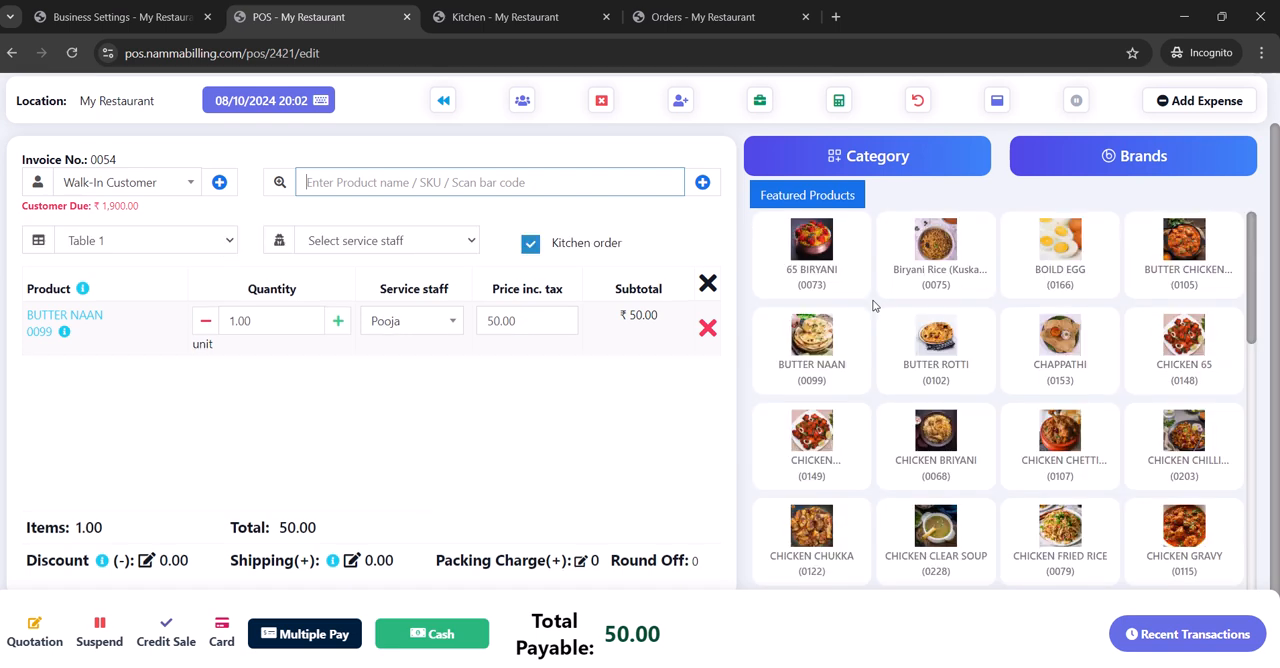
- Add one each of Butter Naan, Chappathi, Chicken 65 and Chicken Chetti Nadu to the sale, removing the duplicate Chicken 65 line
left_click(824, 347)
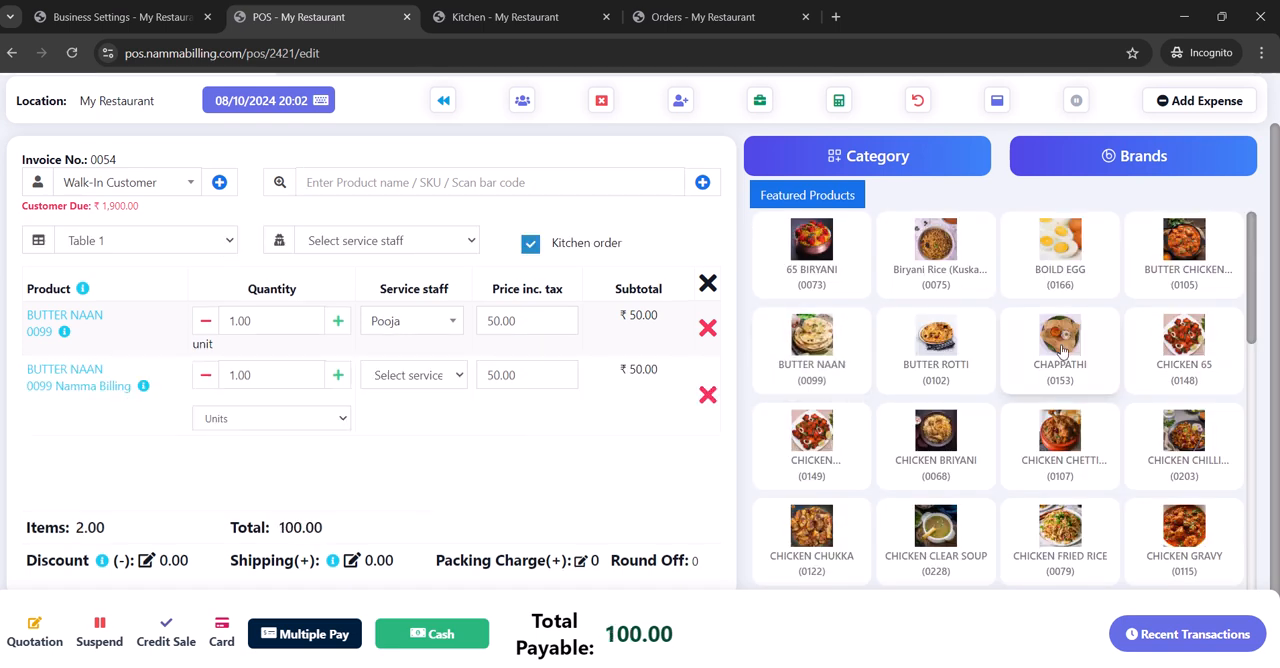
left_click(1160, 347)
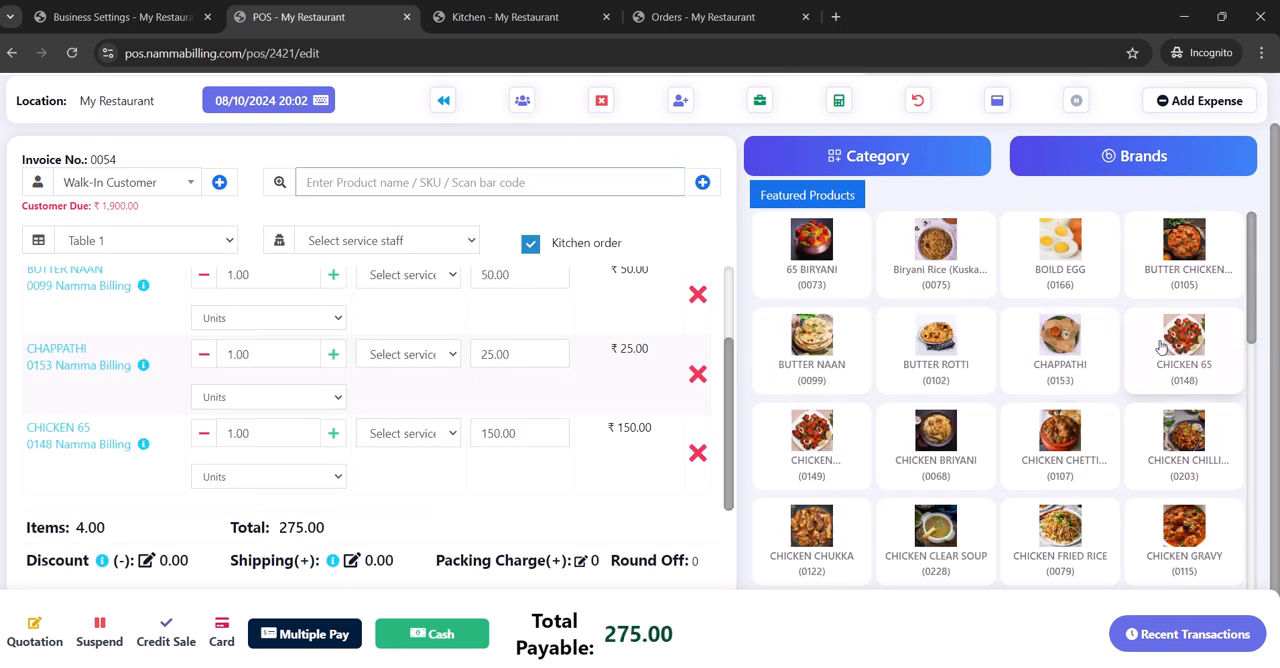
left_click(1160, 347)
left_click(1013, 455)
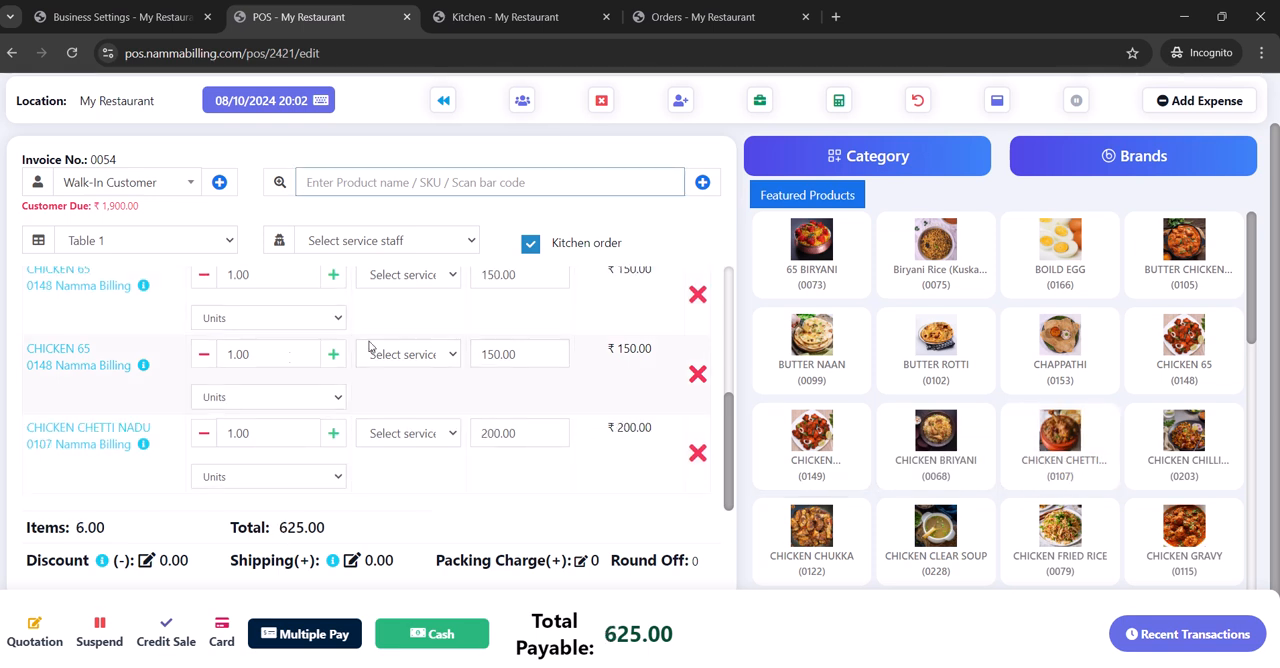
left_click(698, 380)
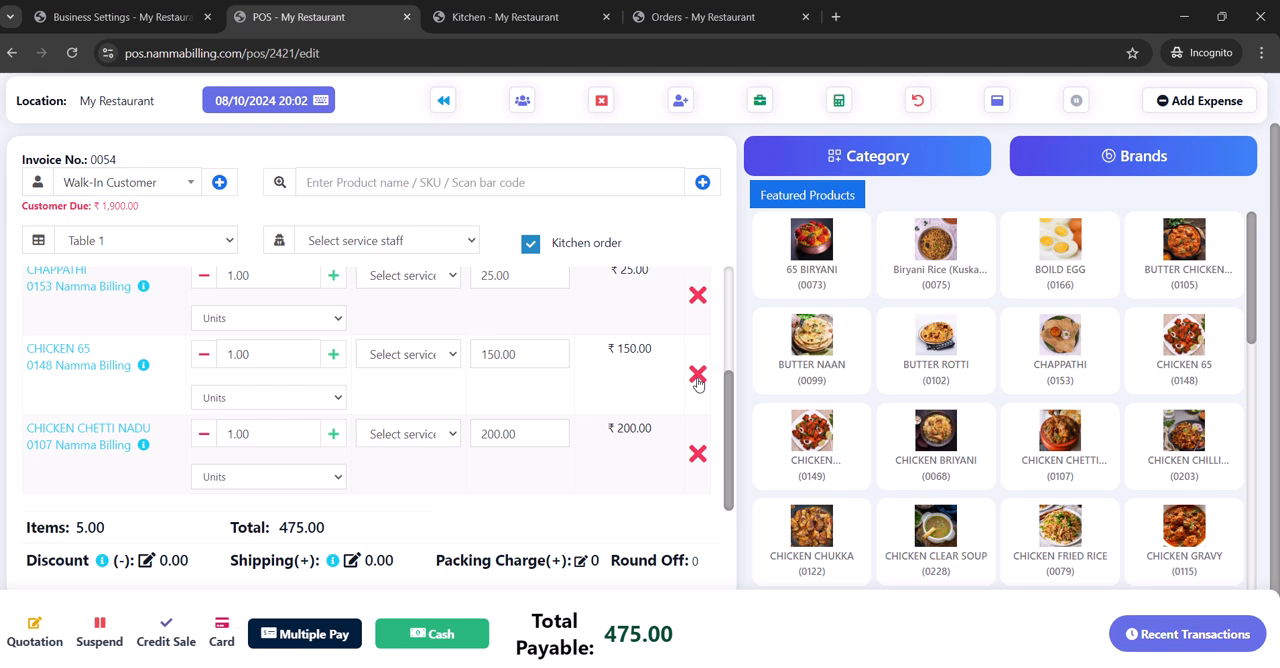
- Set the Chicken 65 quantity to 3 and assign the second listed service staff member to the Chappathi, Chicken 65 and Chicken Chetti Nadu lines
left_click(332, 355)
left_click(332, 355)
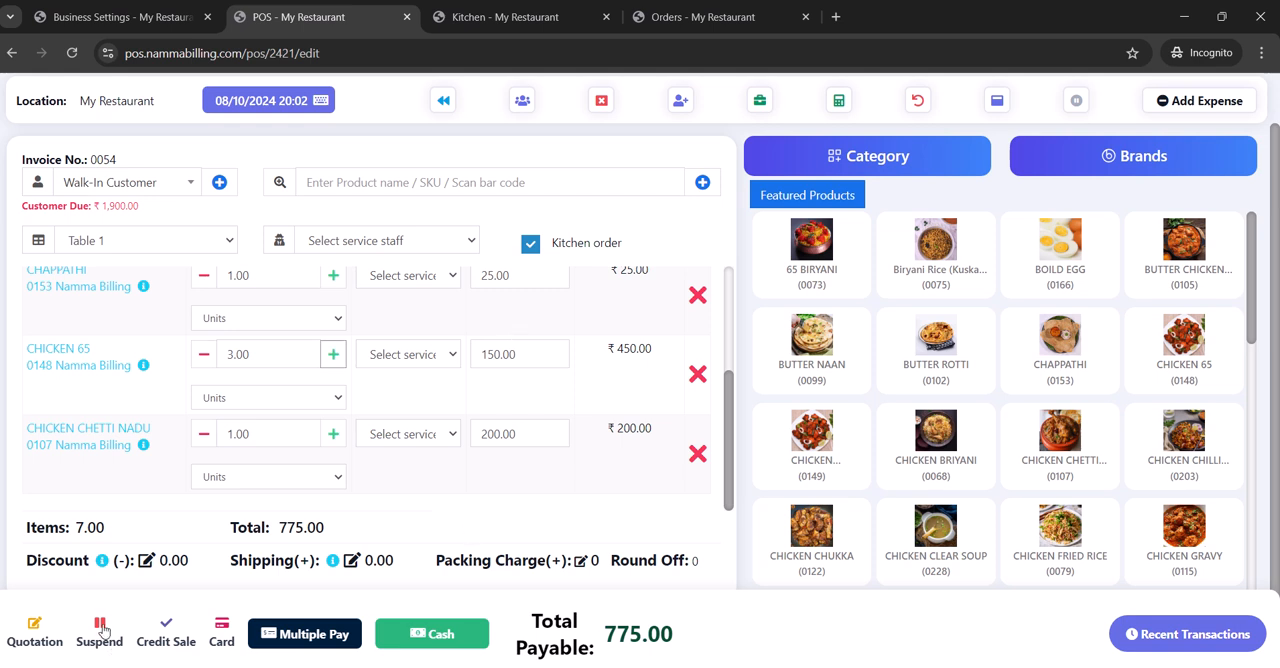
left_click(440, 280)
key("Up")
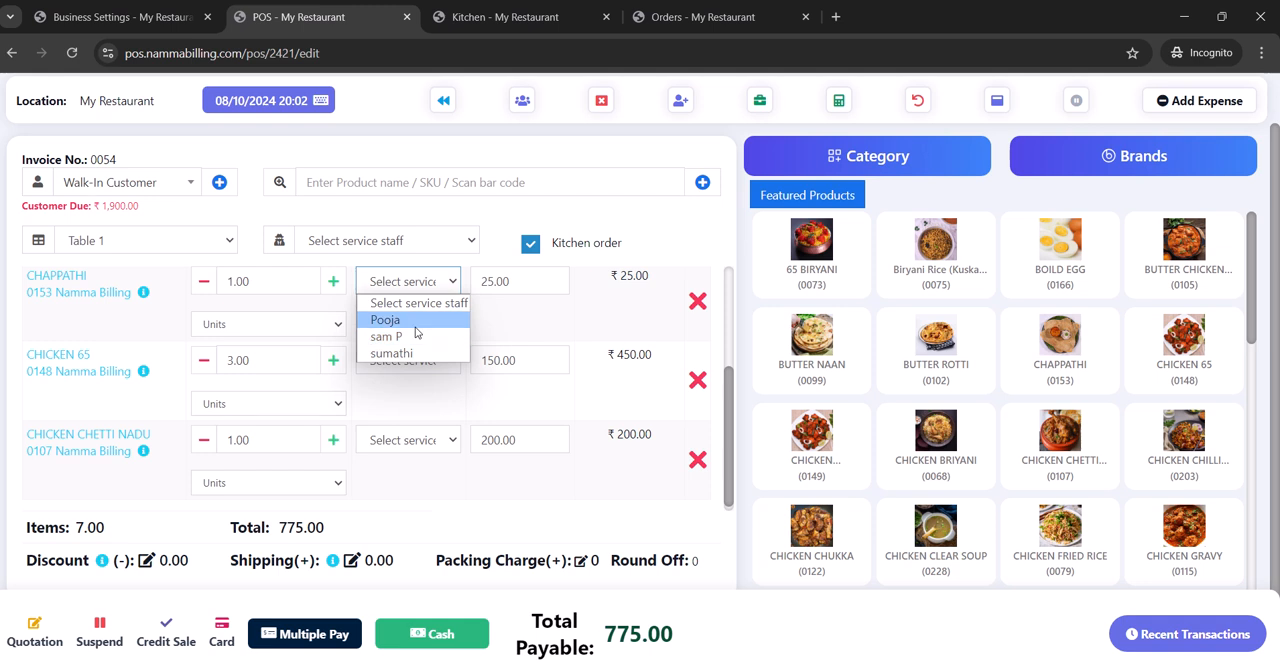
left_click(416, 336)
left_click(416, 360)
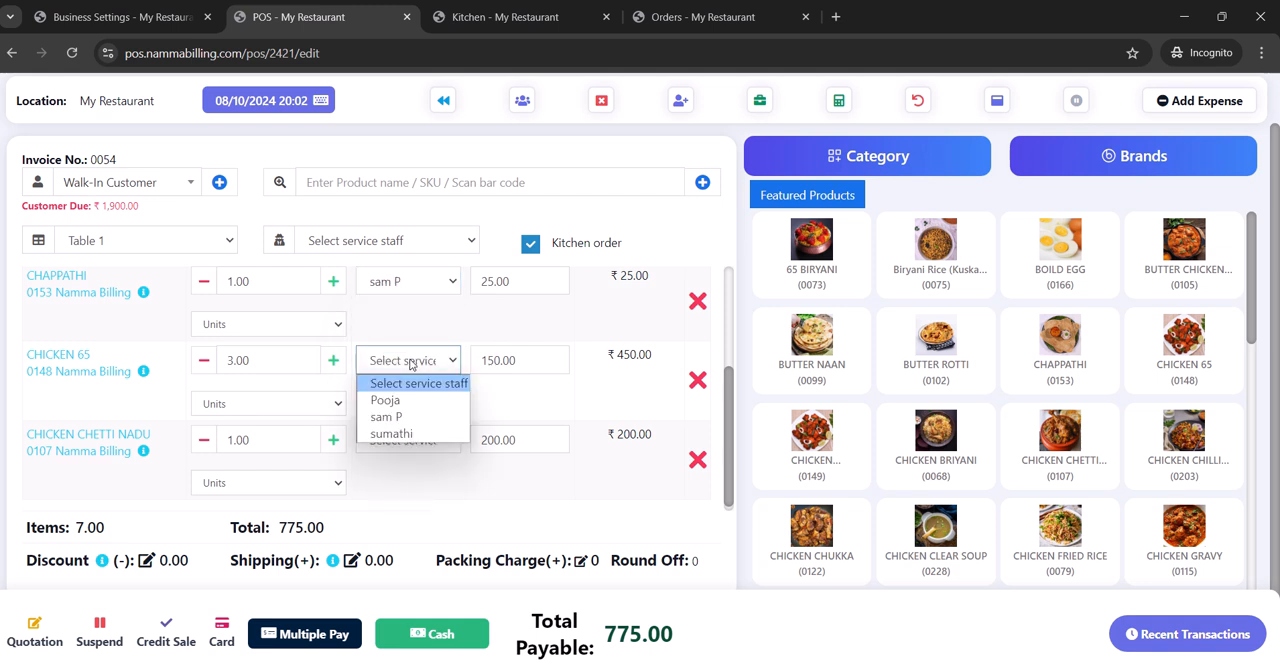
left_click(413, 417)
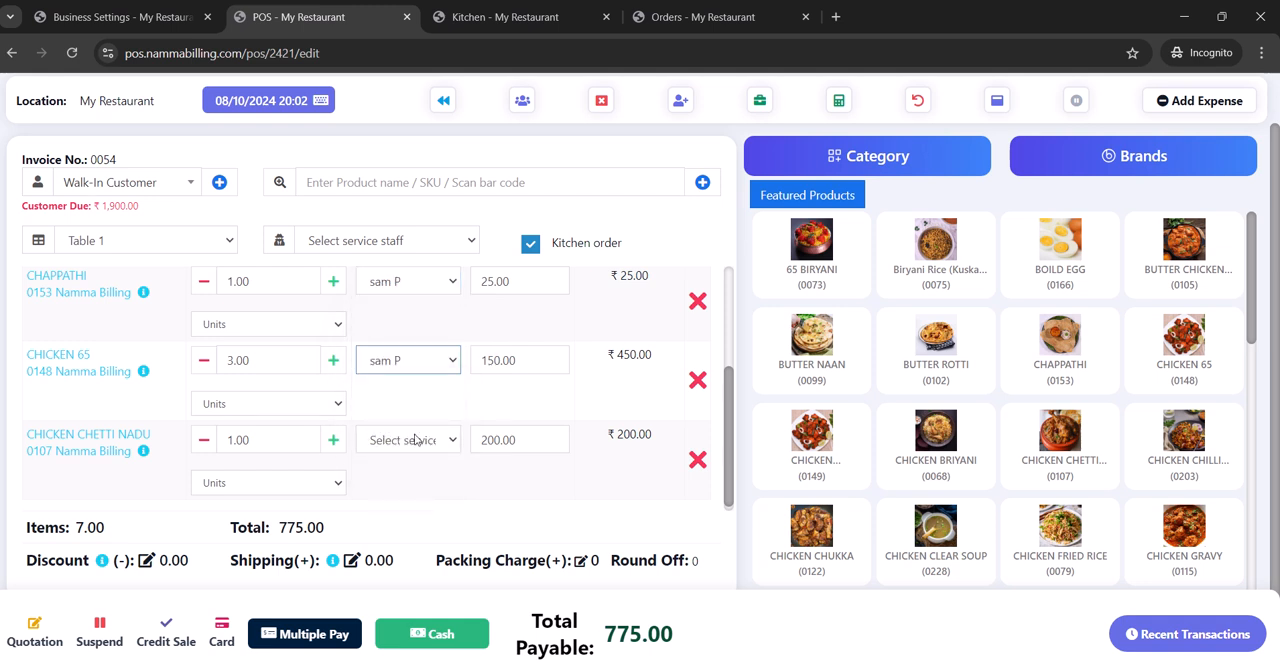
left_click(416, 440)
left_click(407, 495)
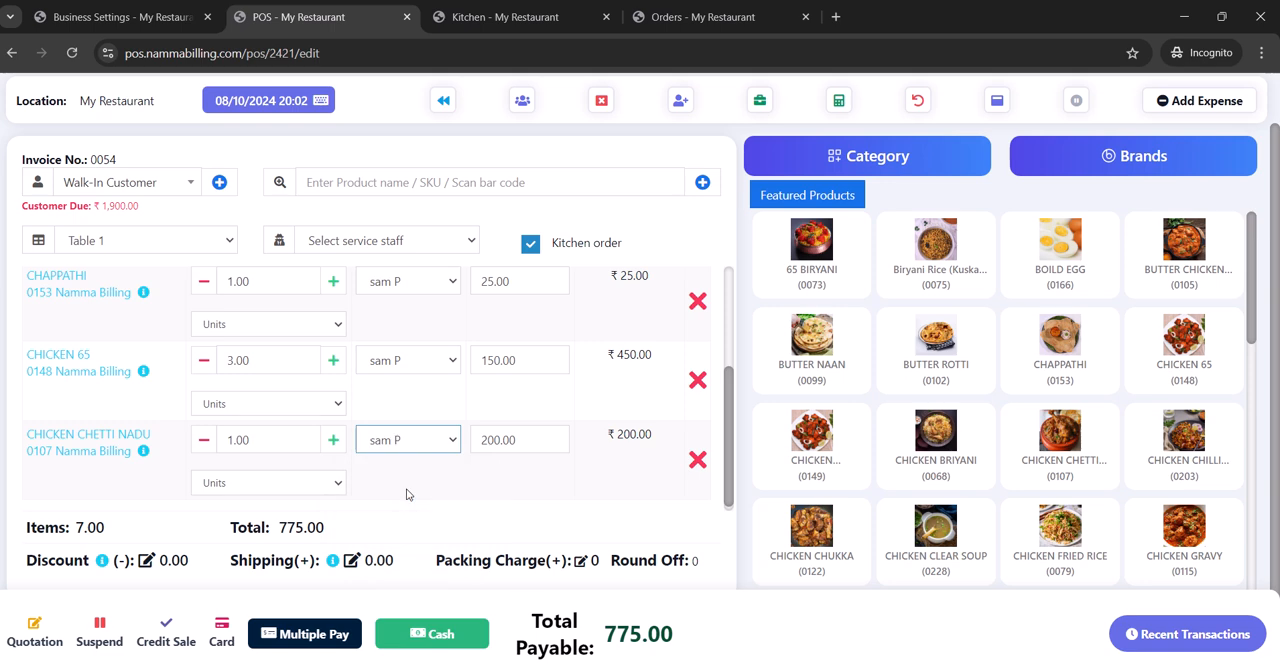
- Suspend the edited Table 1 sale and refresh the Kitchen page's order list
left_click(99, 630)
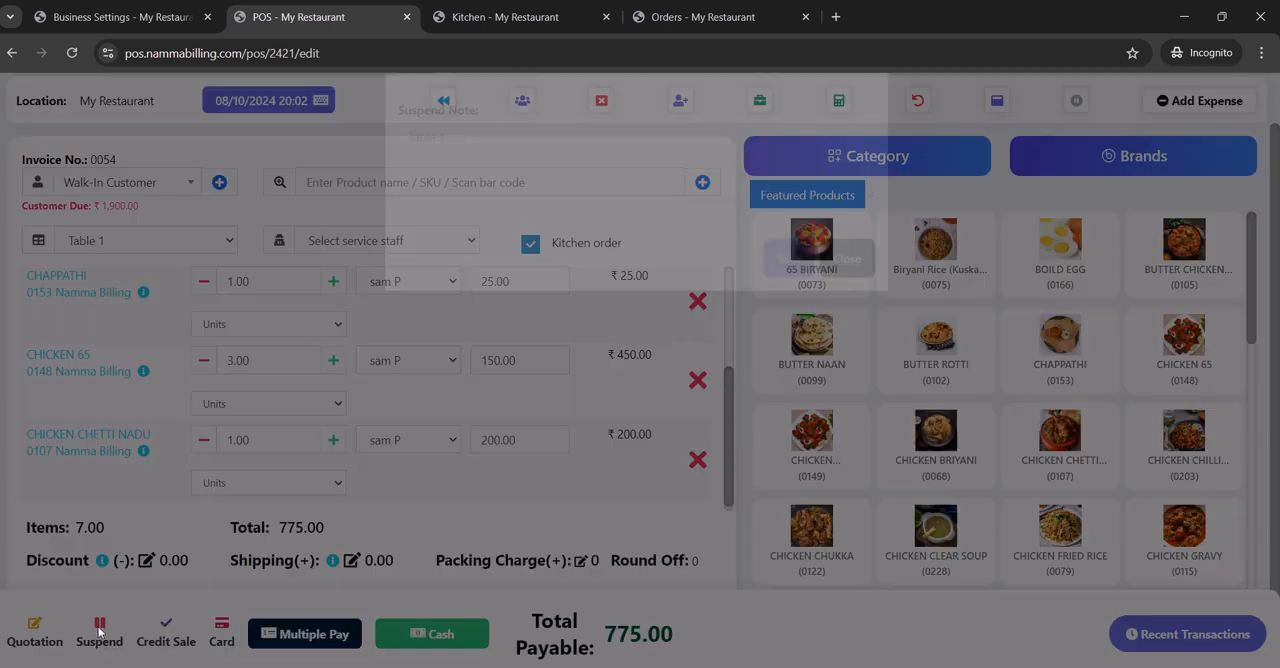
left_click(786, 316)
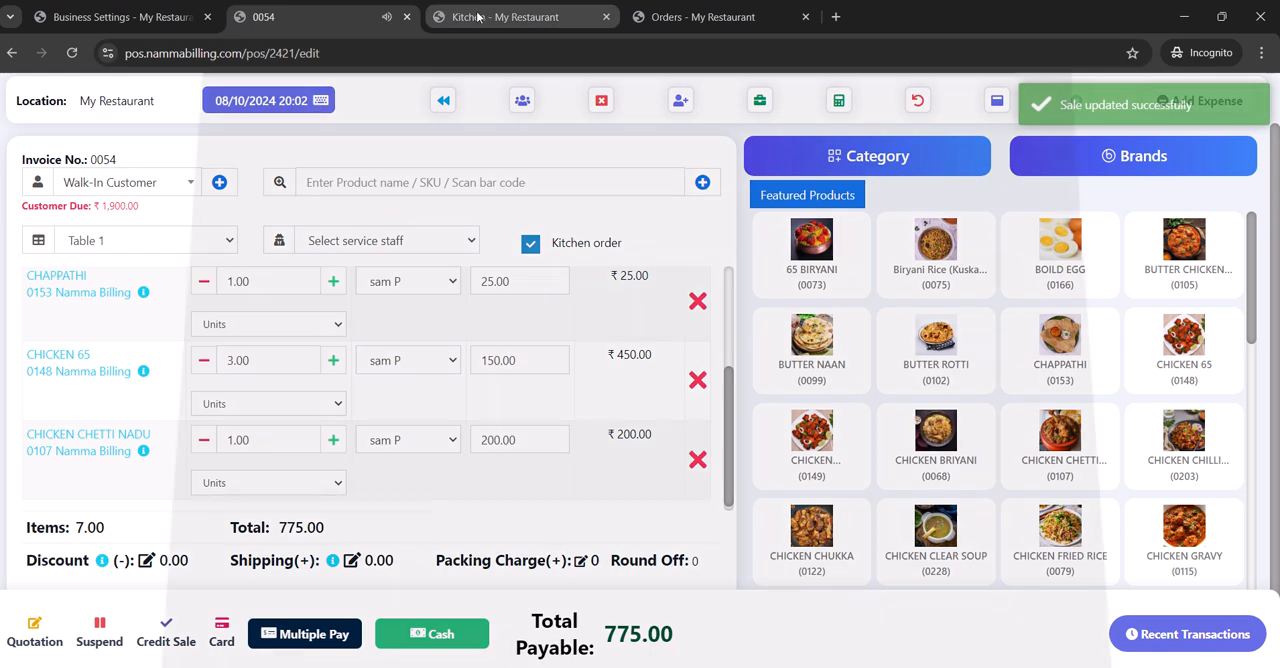
left_click(478, 17)
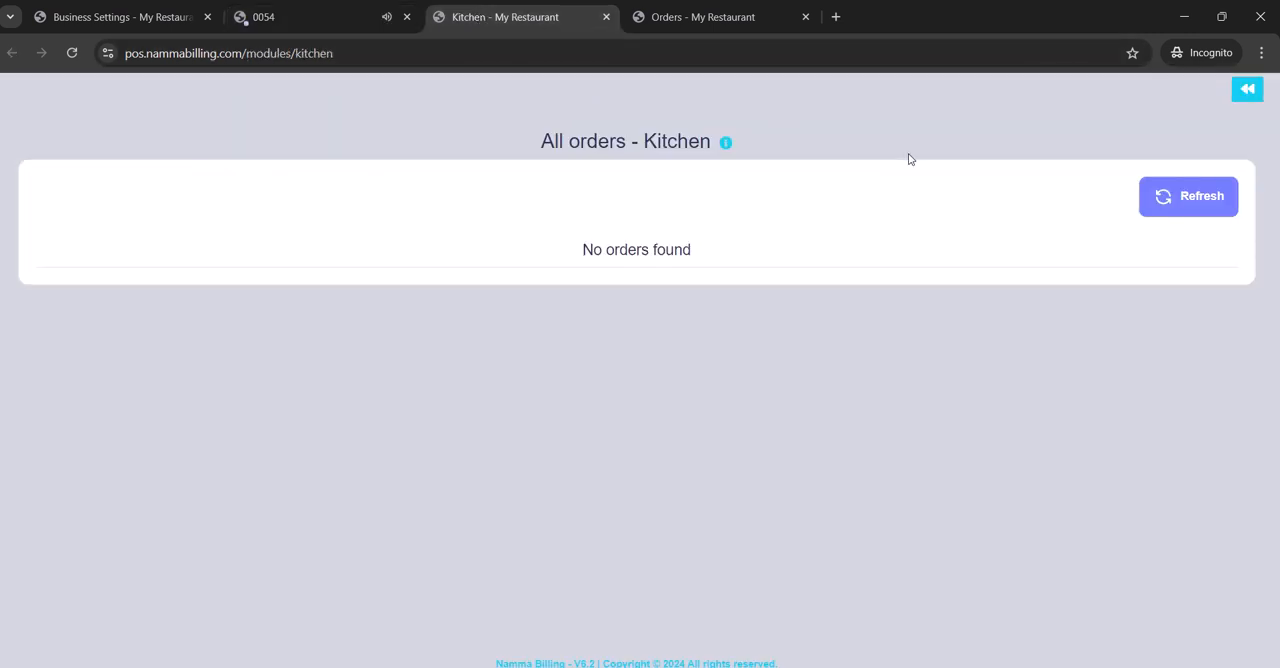
left_click(1195, 204)
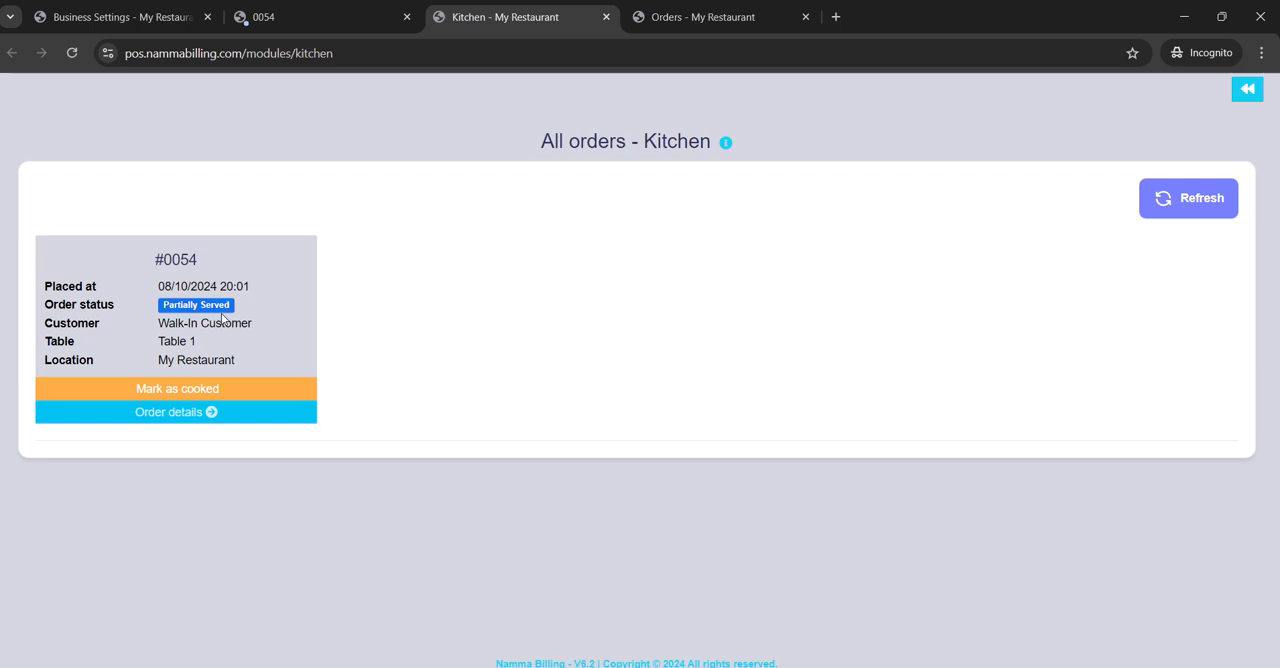
- Review the Table 1 order's product details in the kitchen and mark the order as cooked
left_click(209, 412)
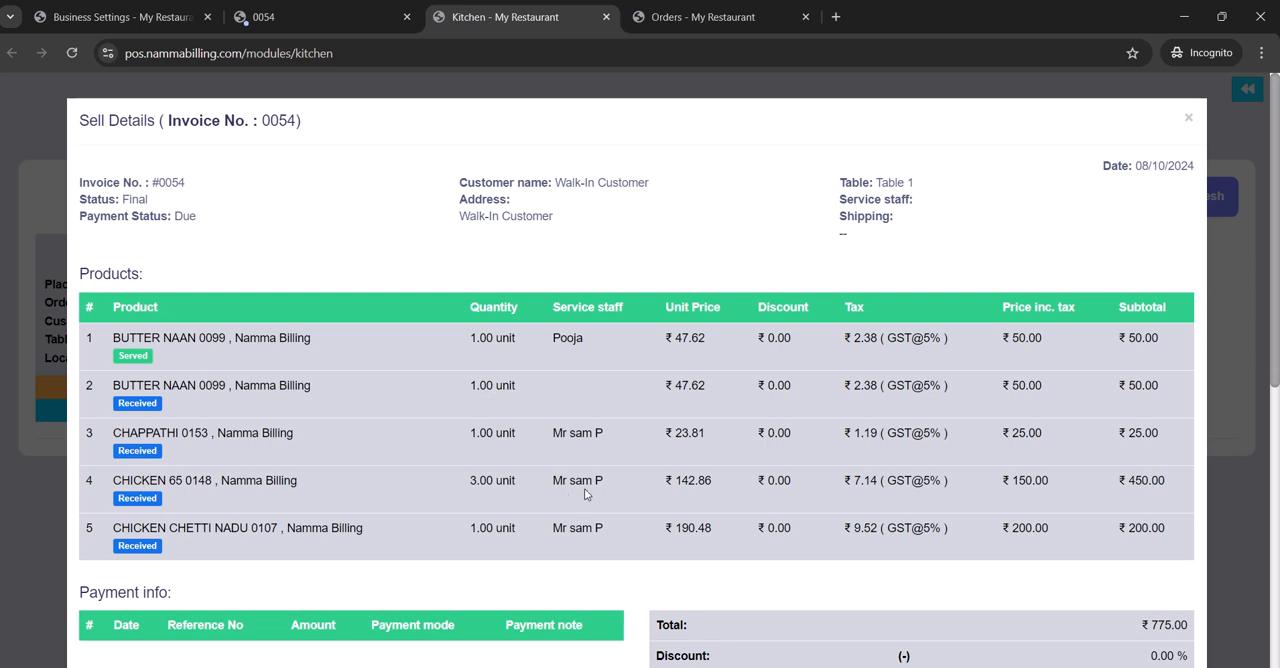
left_click(1189, 121)
left_click(218, 384)
left_click(795, 472)
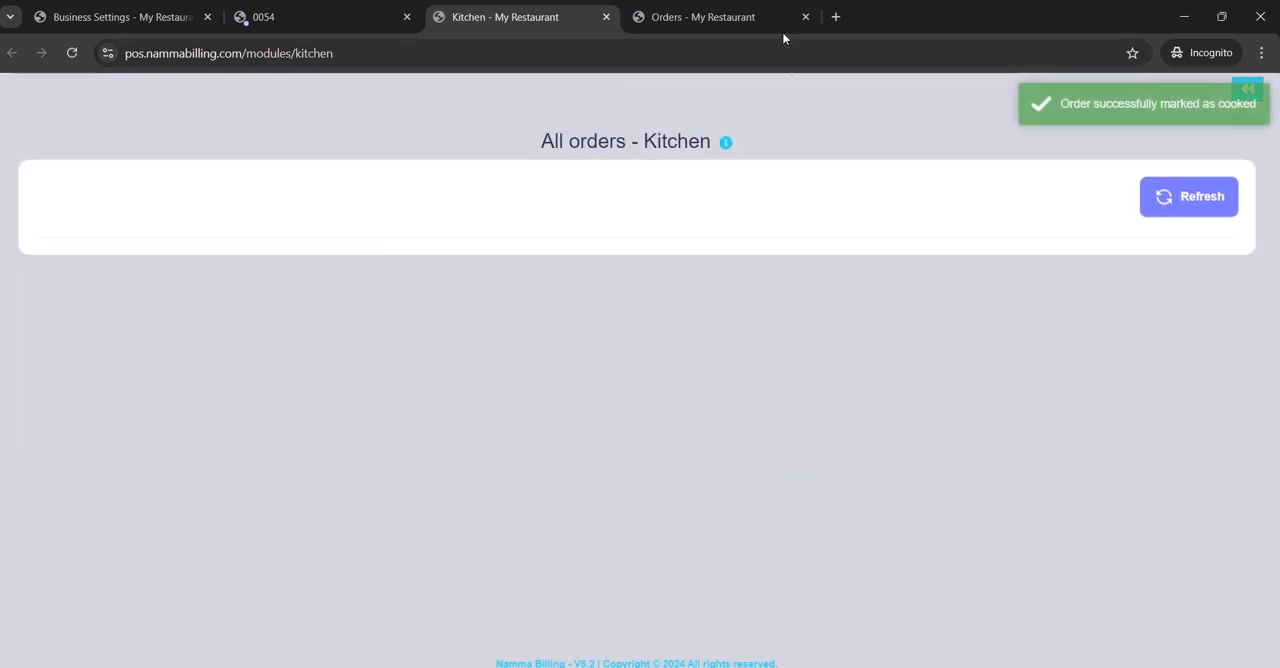
- Filter the Orders page by the service staff member assigned to the Chappathi and chicken lines
left_click(775, 23)
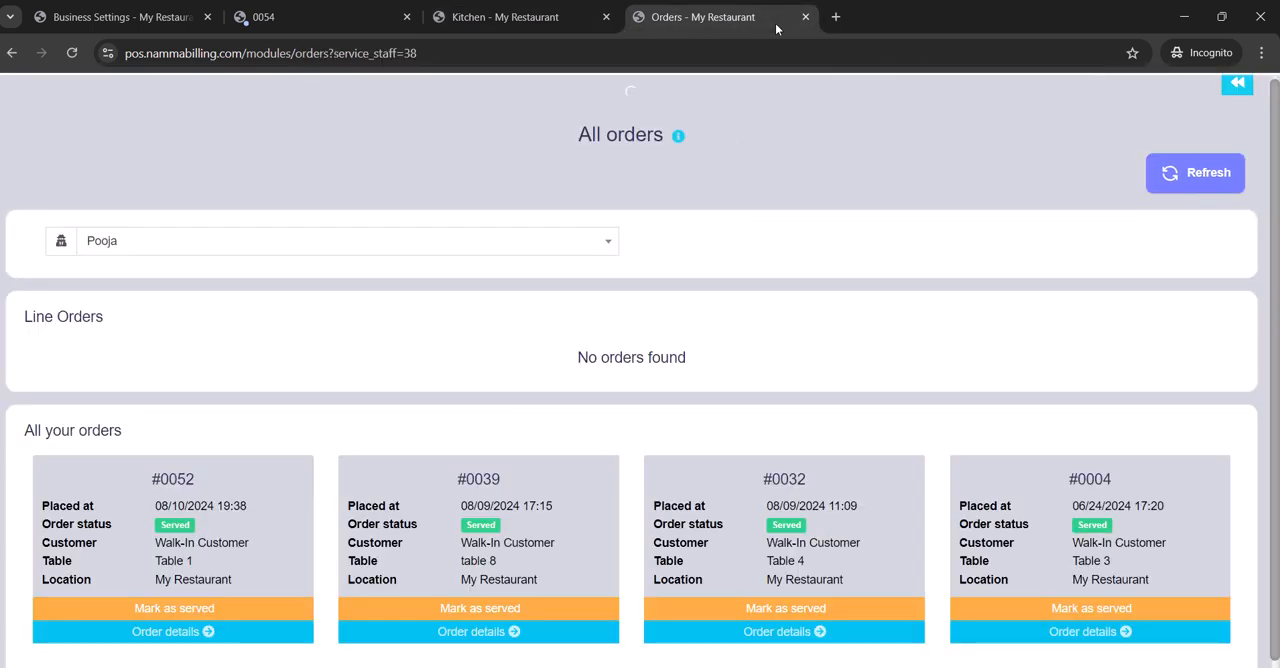
left_click(421, 252)
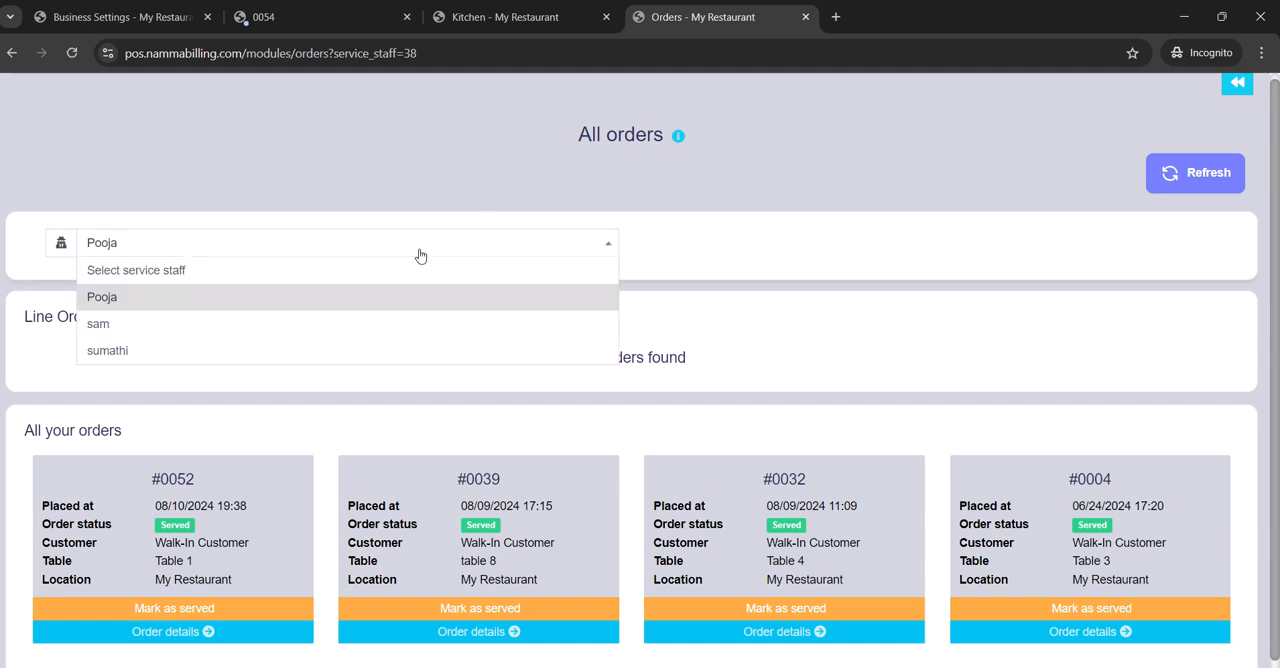
left_click(400, 323)
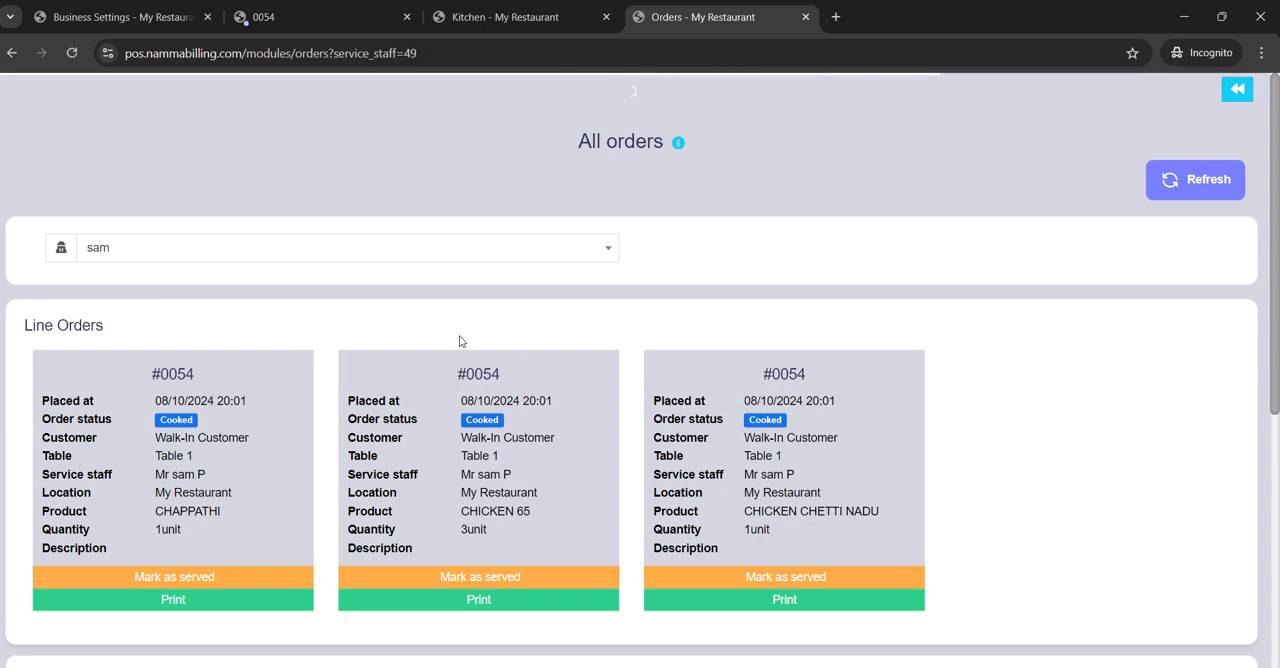
- Mark the Chappathi, Chicken 65 and Chicken Chetti Nadu line orders for Table 1 as served
left_click(239, 578)
left_click(791, 459)
left_click(556, 570)
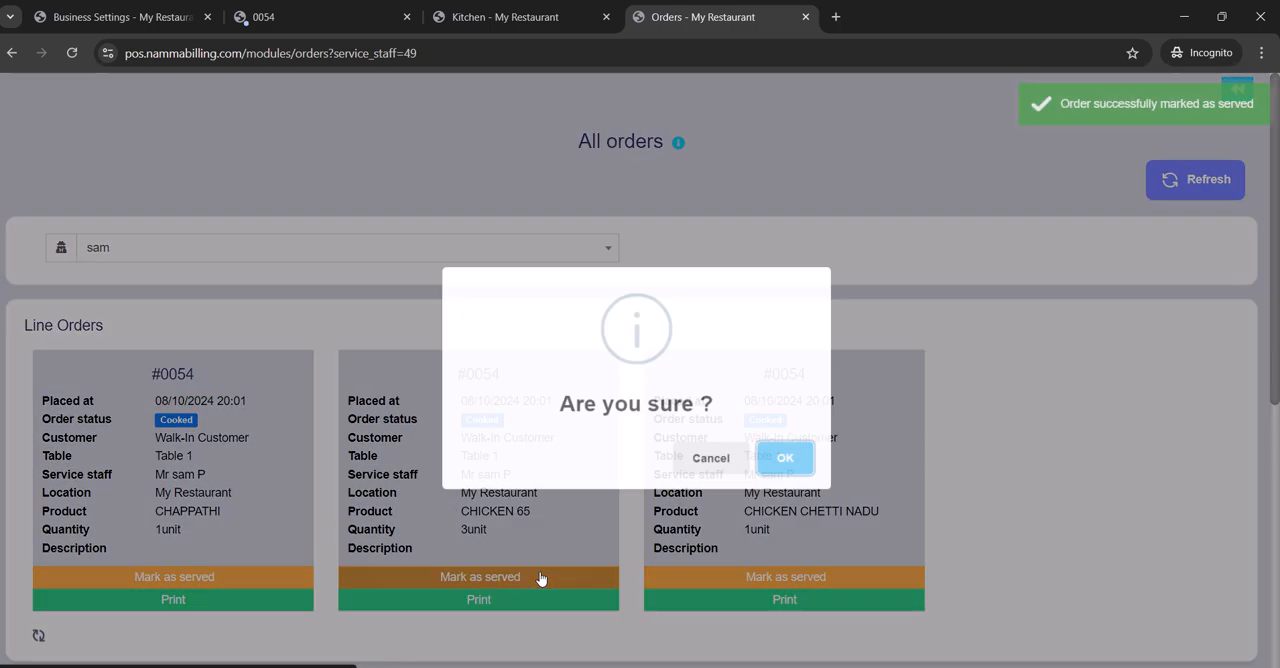
left_click(779, 461)
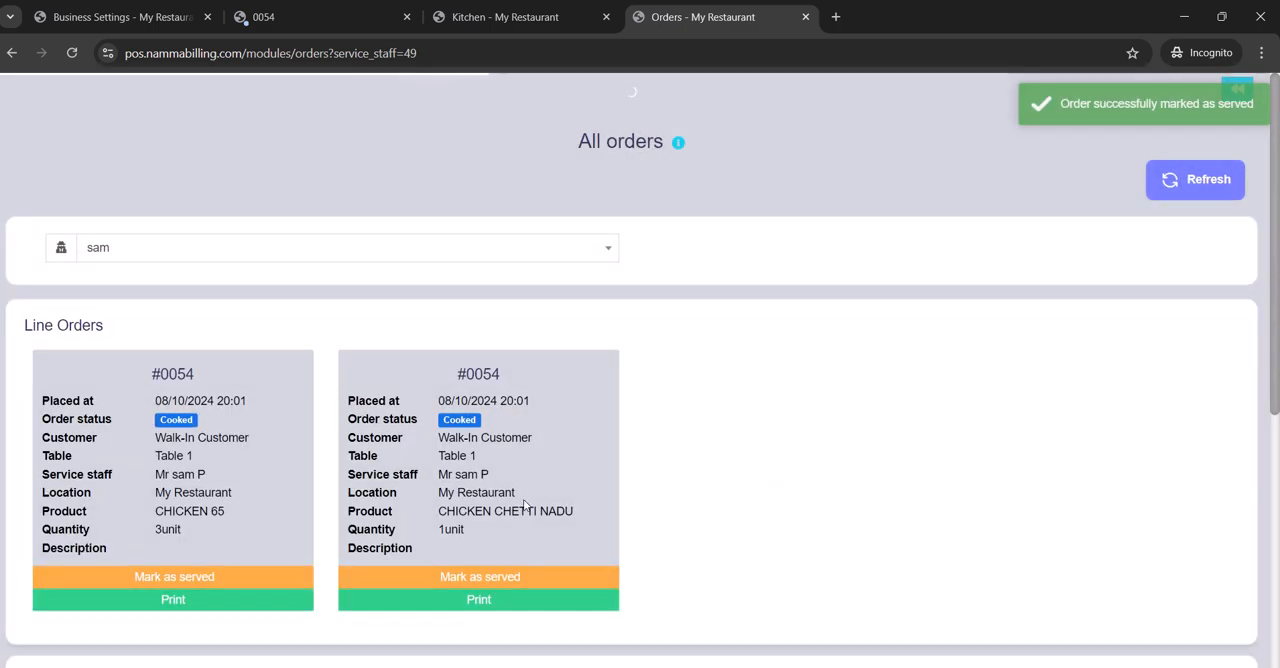
left_click(261, 578)
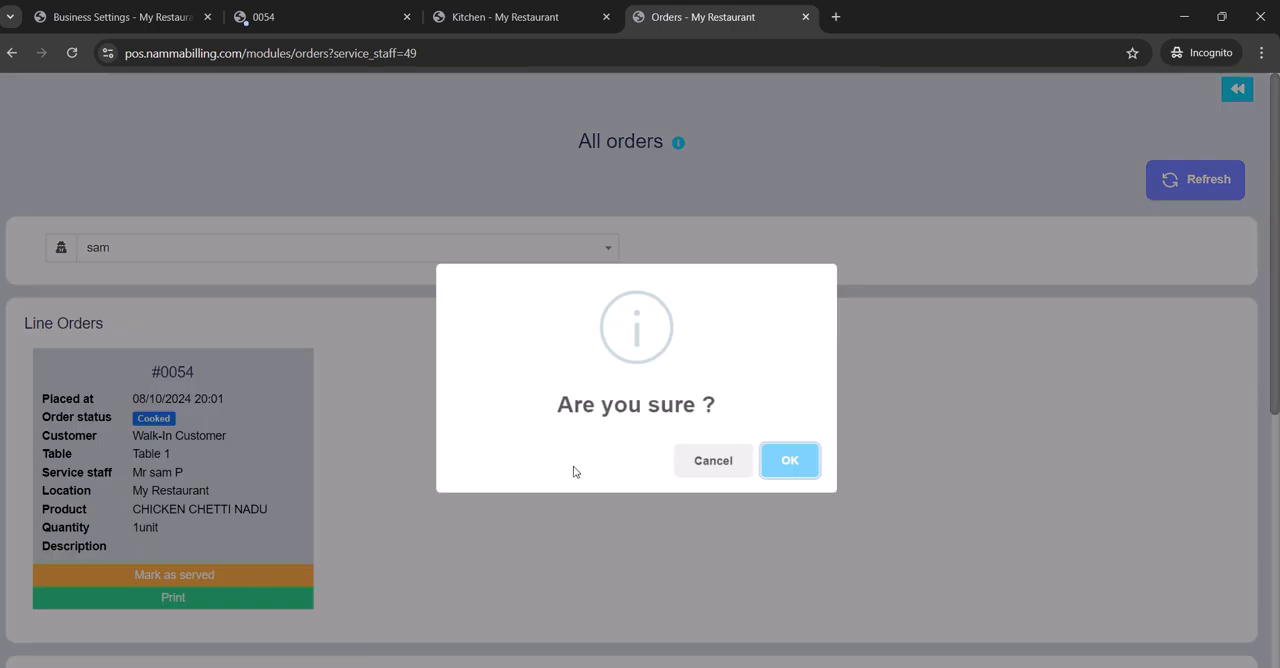
left_click(792, 462)
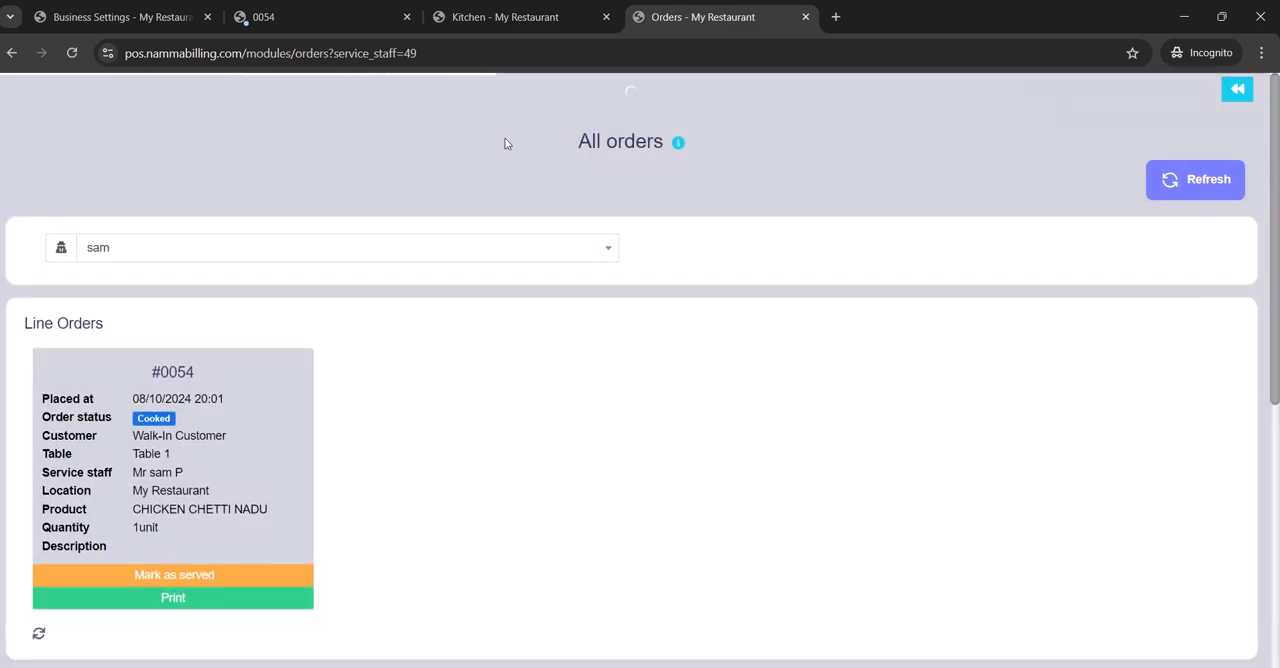
- Dismiss the POS invoice print and reopen the suspended Table 1 sale with the ₹ 775.00 total for editing
left_click(327, 19)
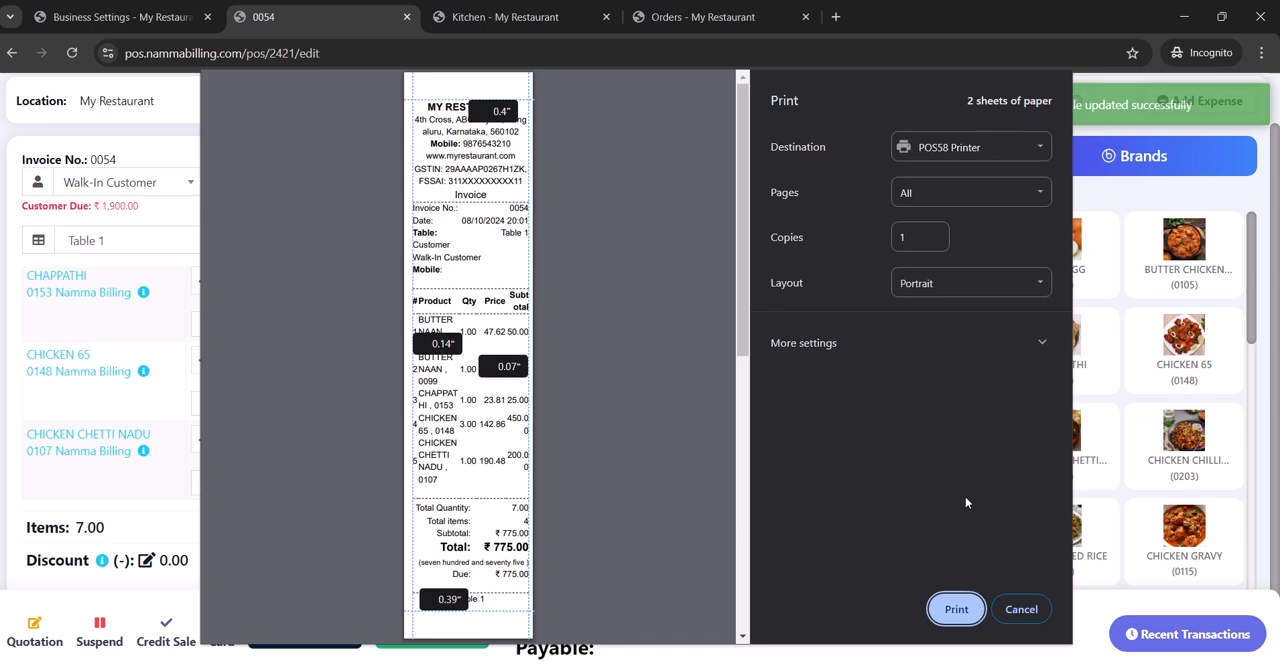
left_click(1020, 609)
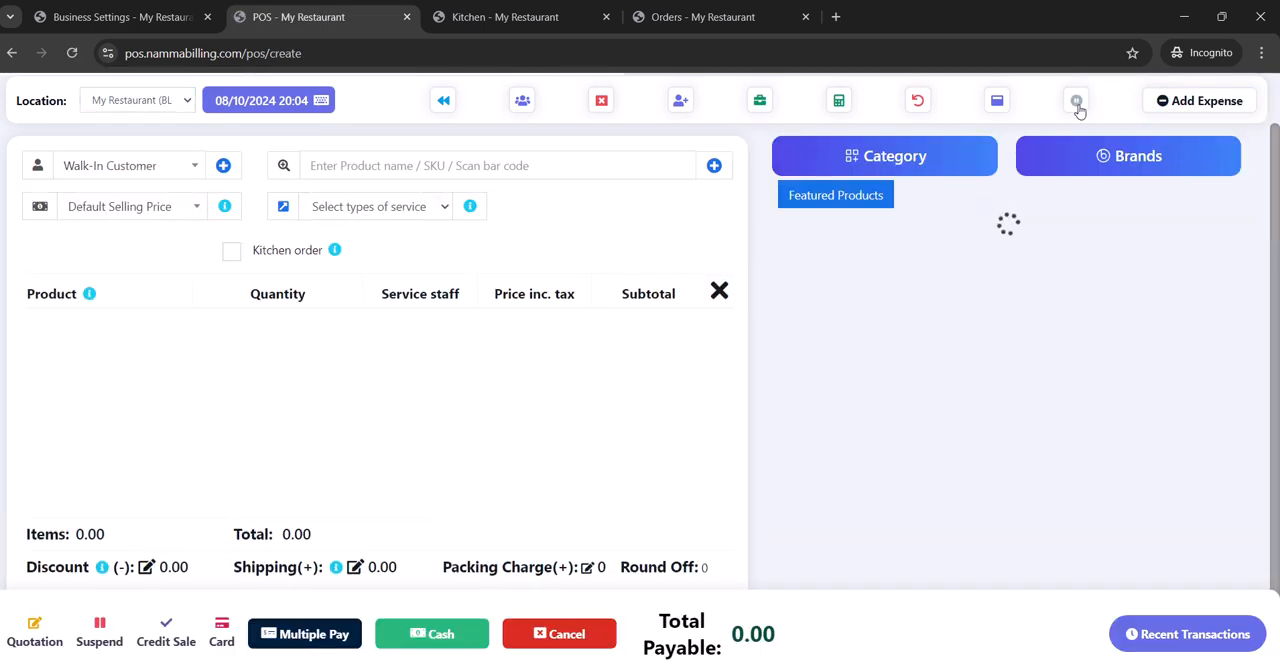
left_click(1077, 104)
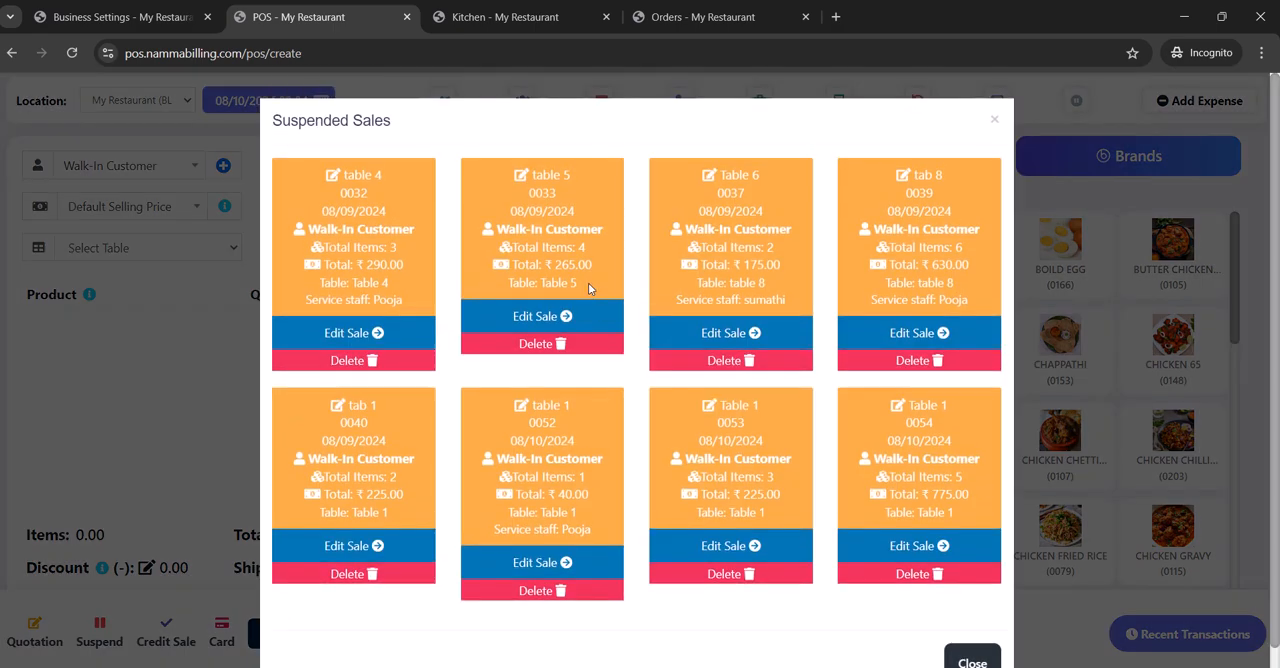
left_click(919, 547)
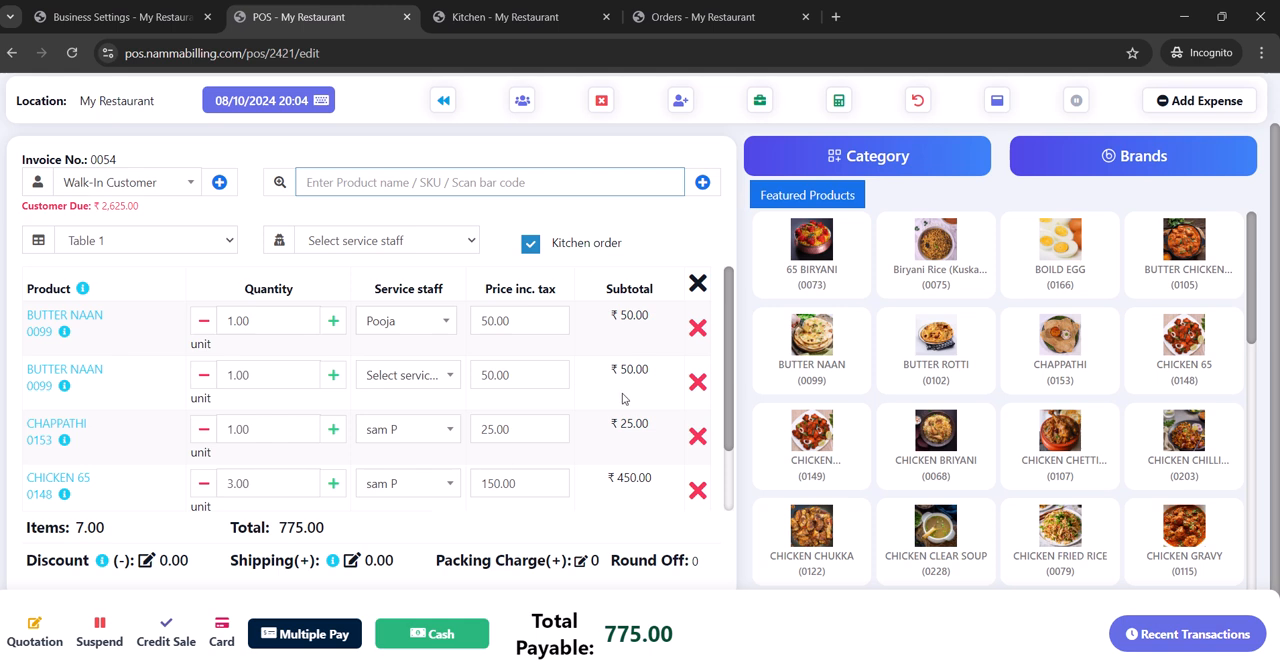
- Assign the second listed service staff member to the second Butter Naan line and finalize the sale as cash without printing the invoice
left_click(438, 384)
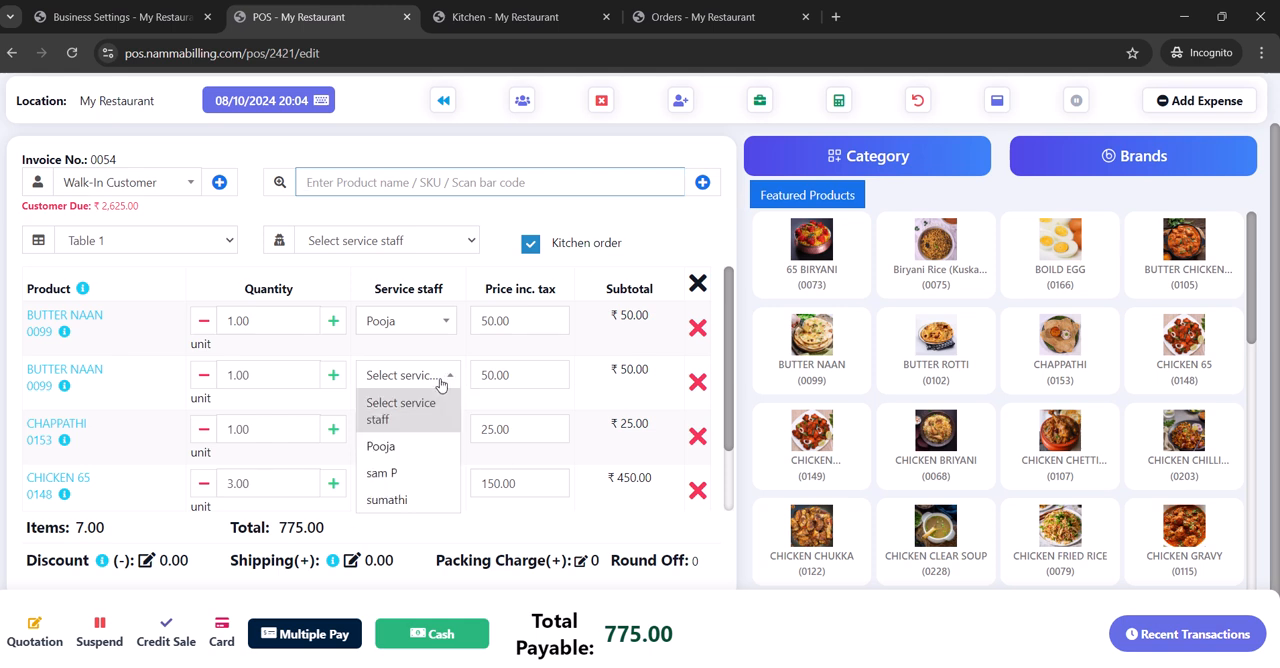
left_click(419, 463)
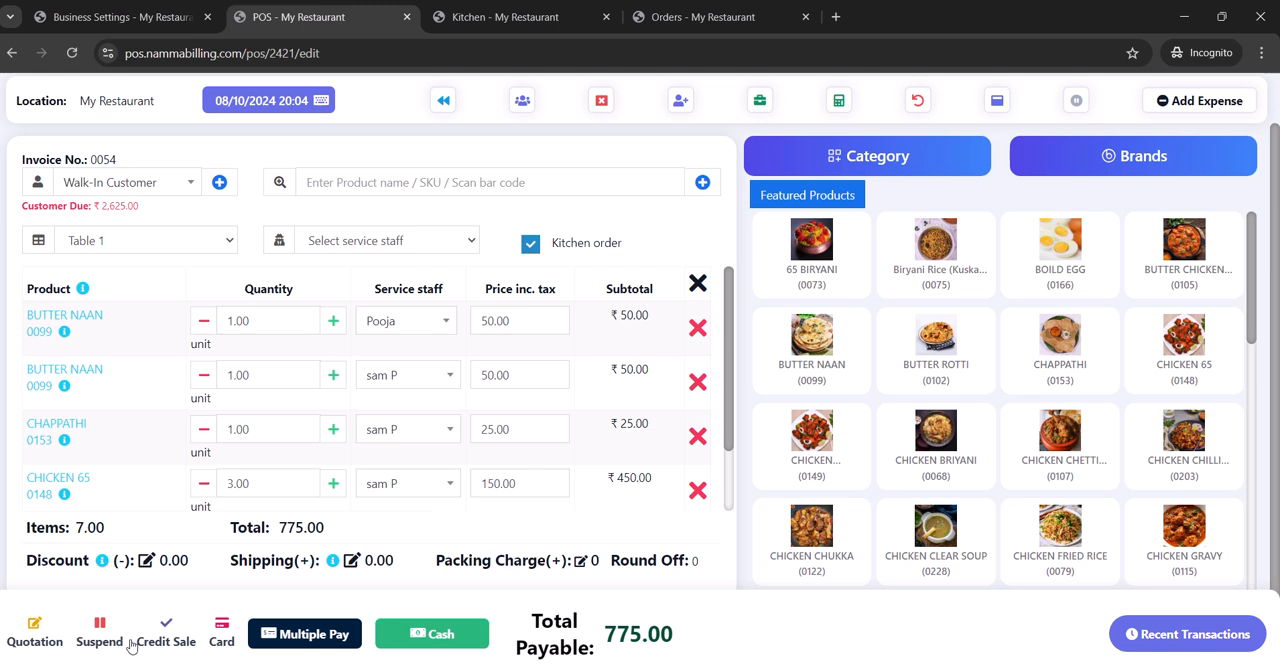
left_click(427, 652)
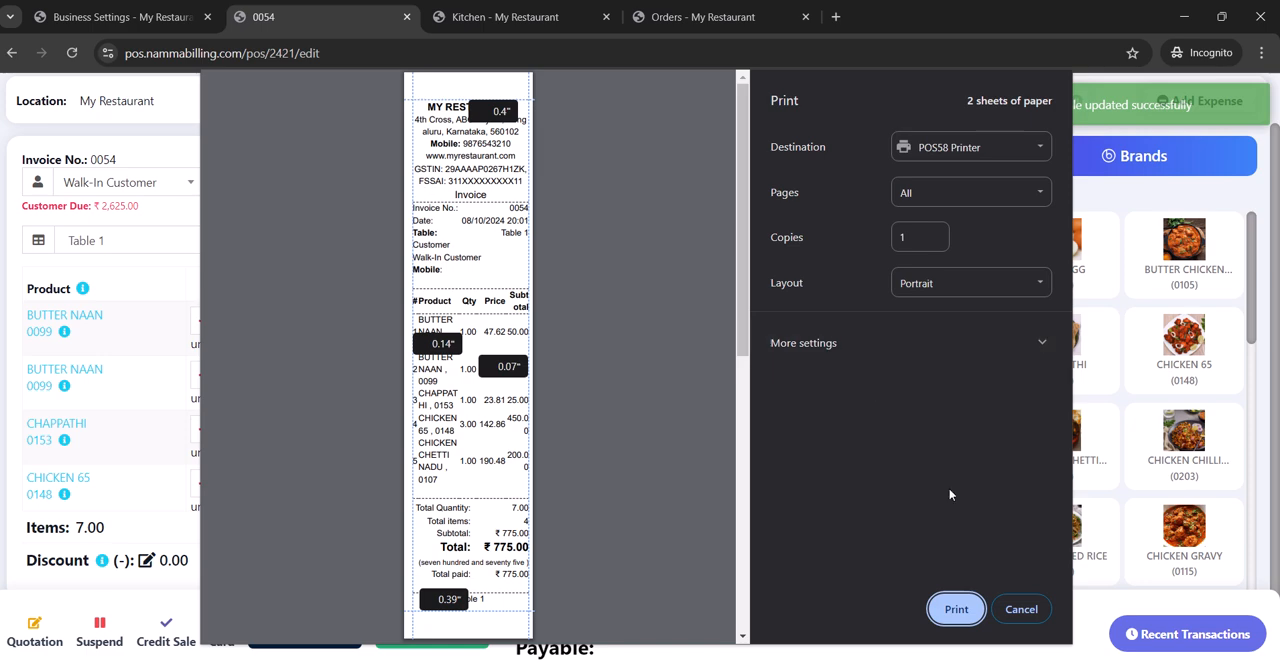
left_click(1021, 609)
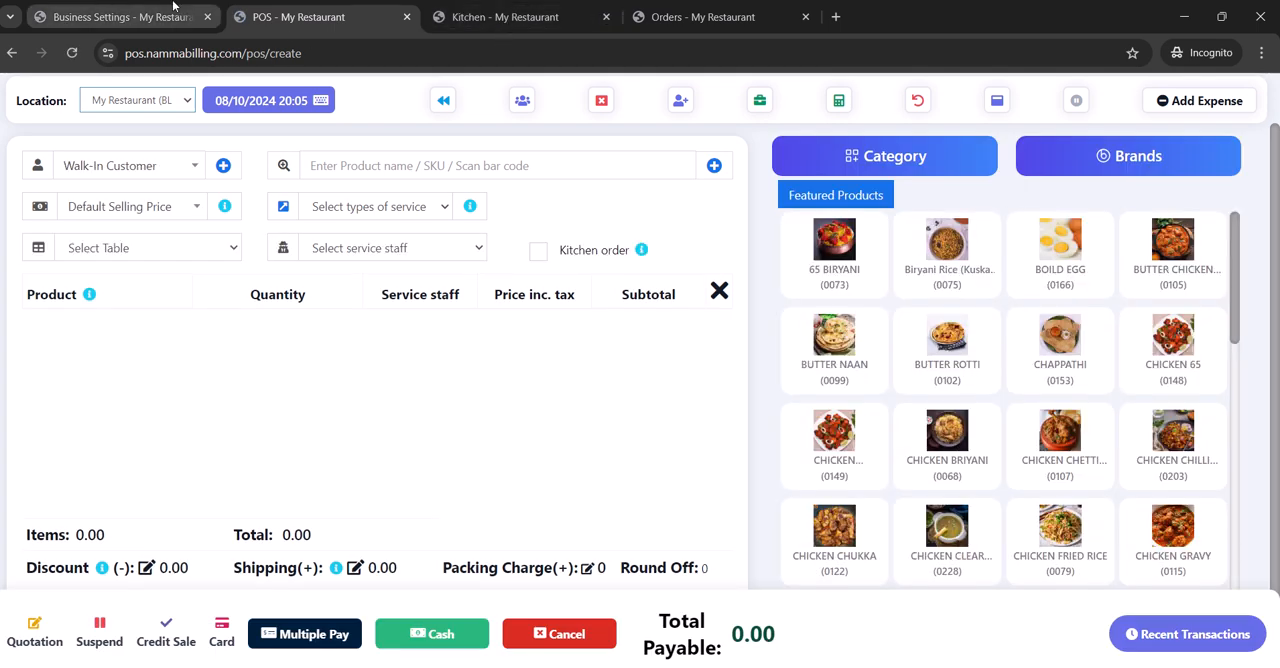
- Leave the business settings and open the list of all sales
left_click(120, 17)
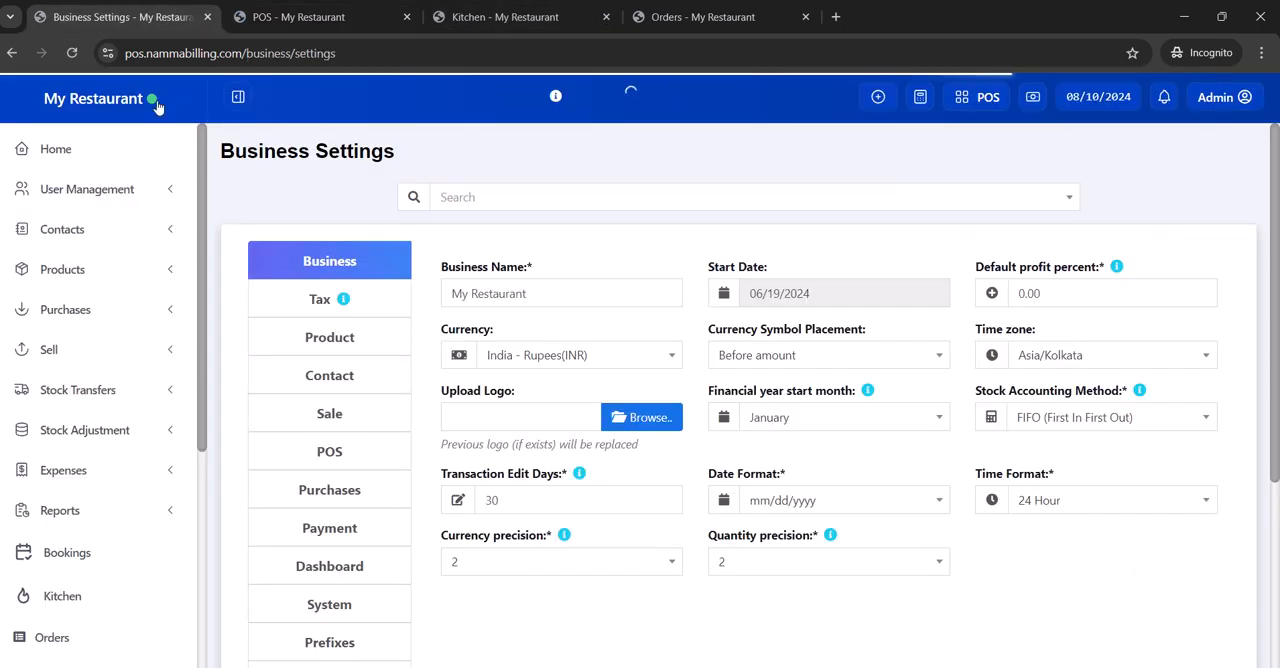
left_click(112, 361)
left_click(60, 378)
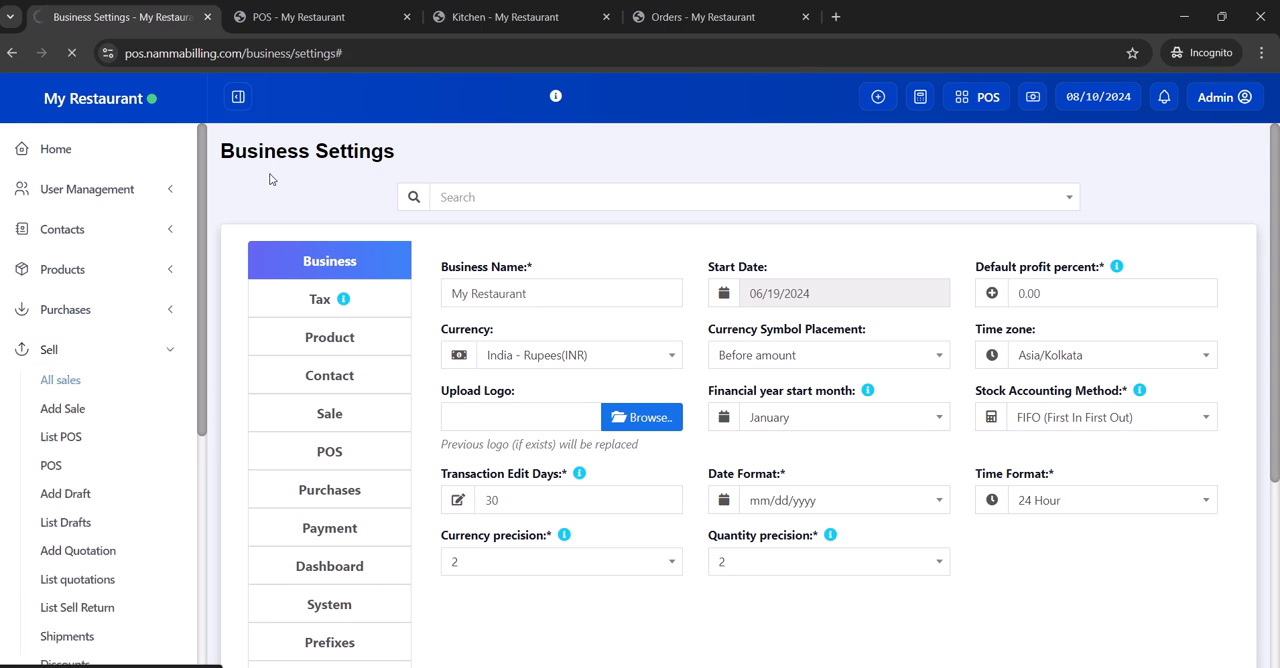
left_click(325, 29)
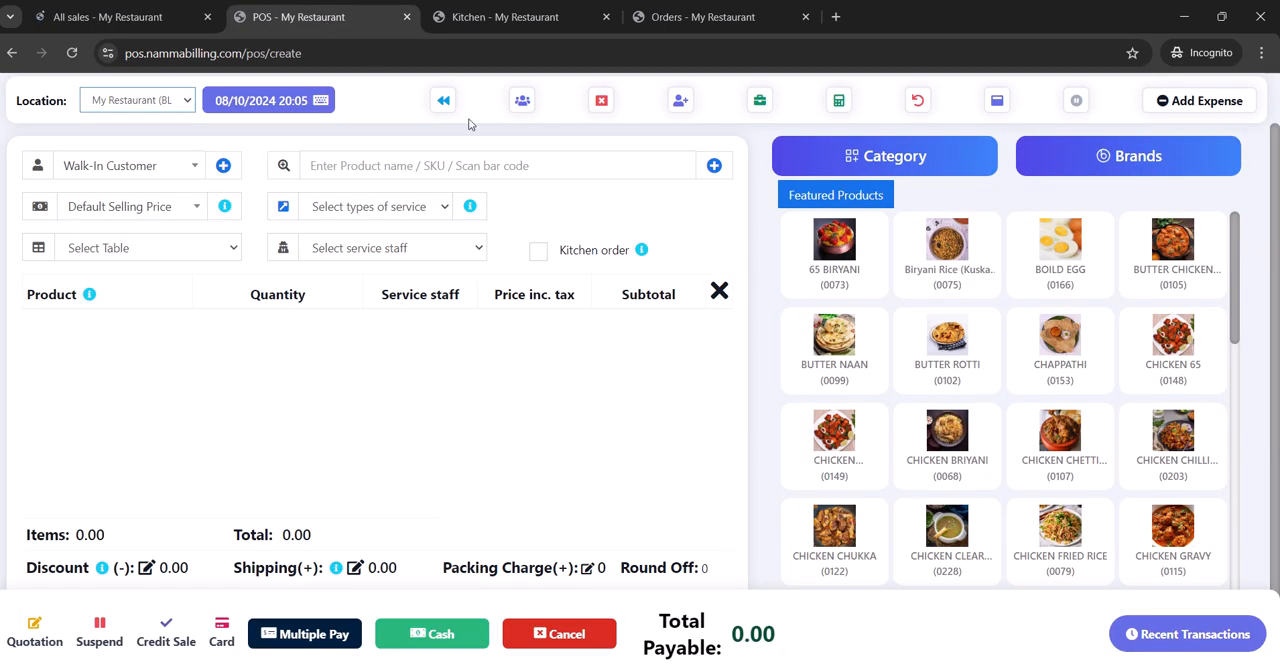
left_click(130, 14)
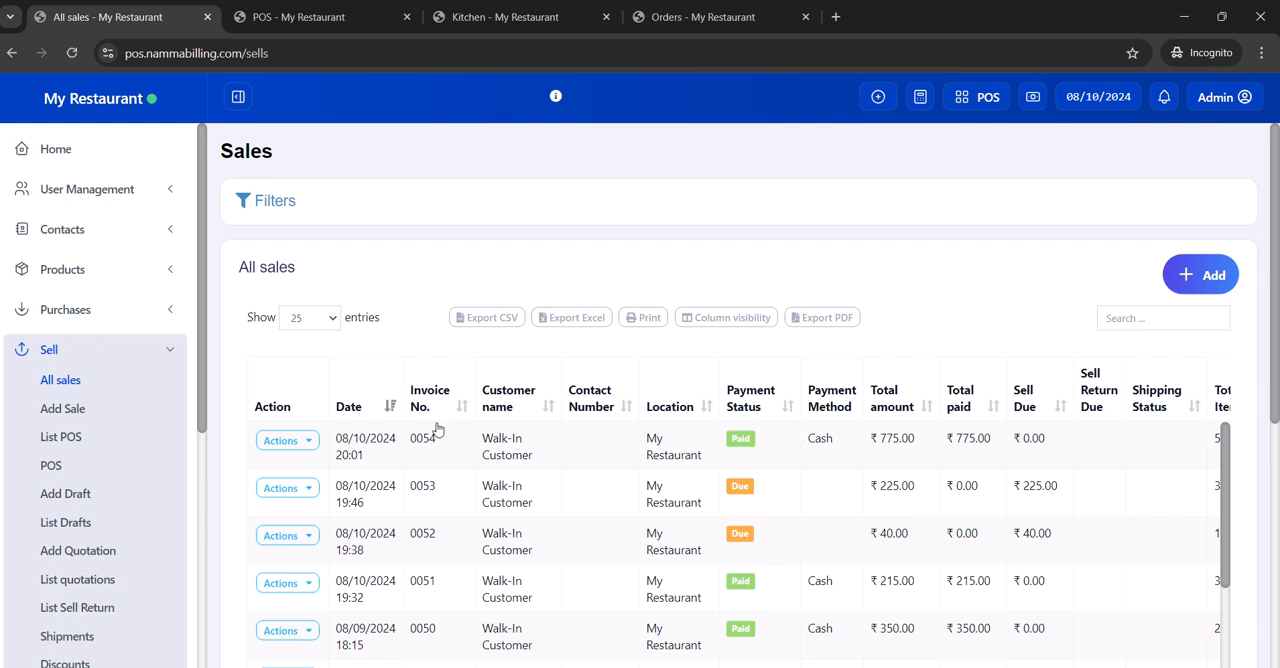
- View the details of the sale dated 08/10/2024 20:01, checking each product's service staff and serving status
left_click(287, 440)
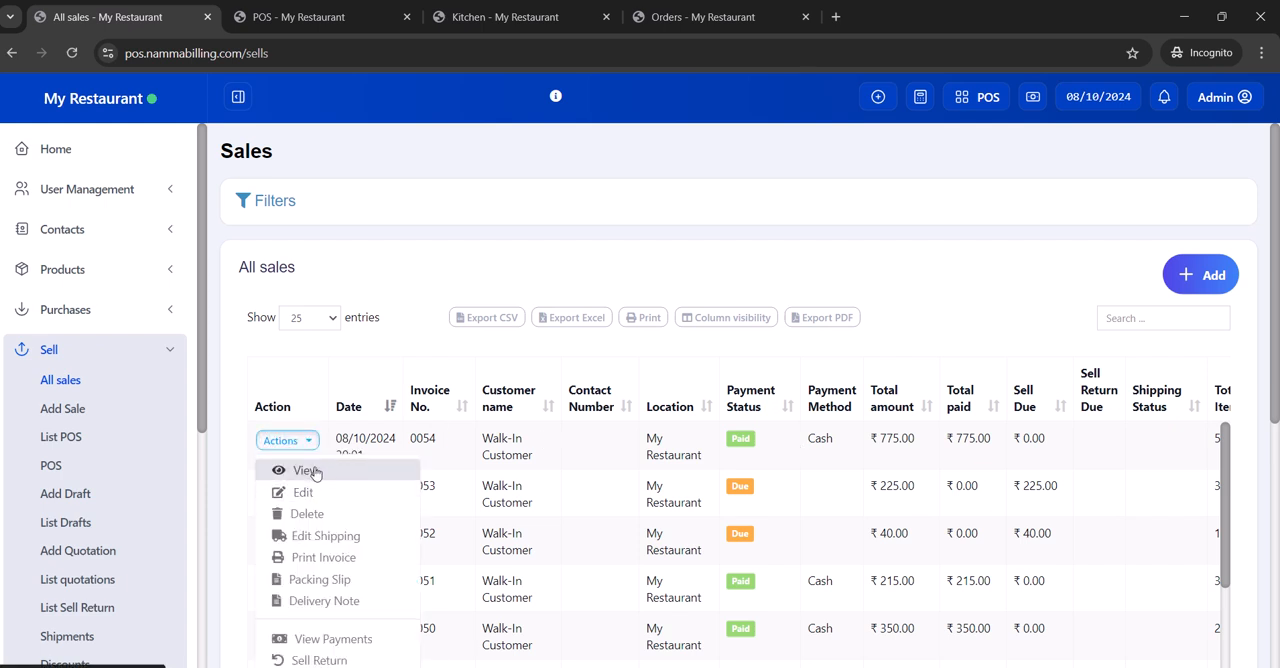
left_click(305, 470)
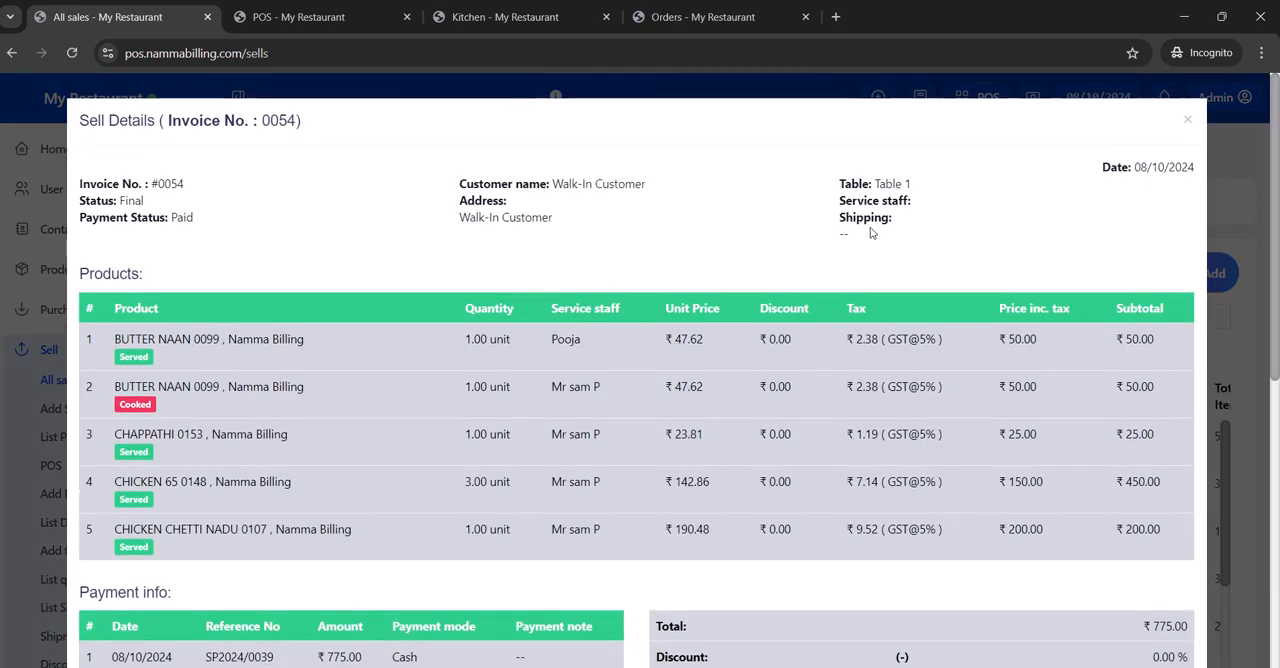
left_click(1190, 122)
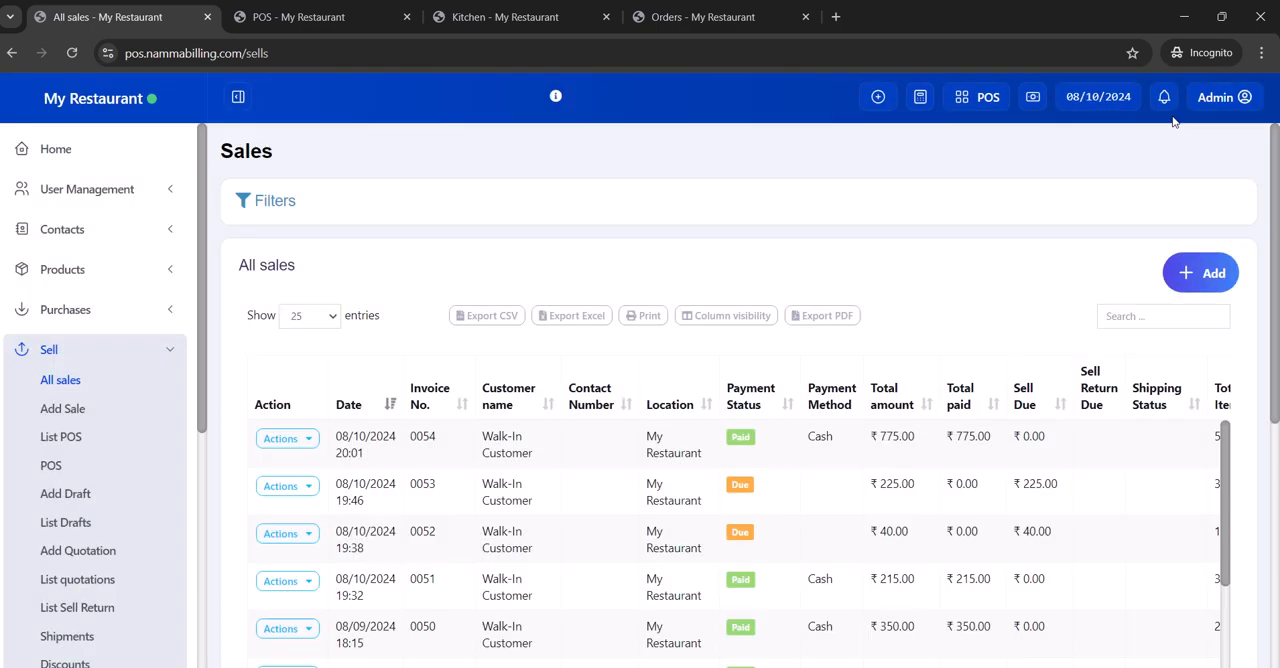
- Return to the Kitchen page to check for open orders
left_click(920, 97)
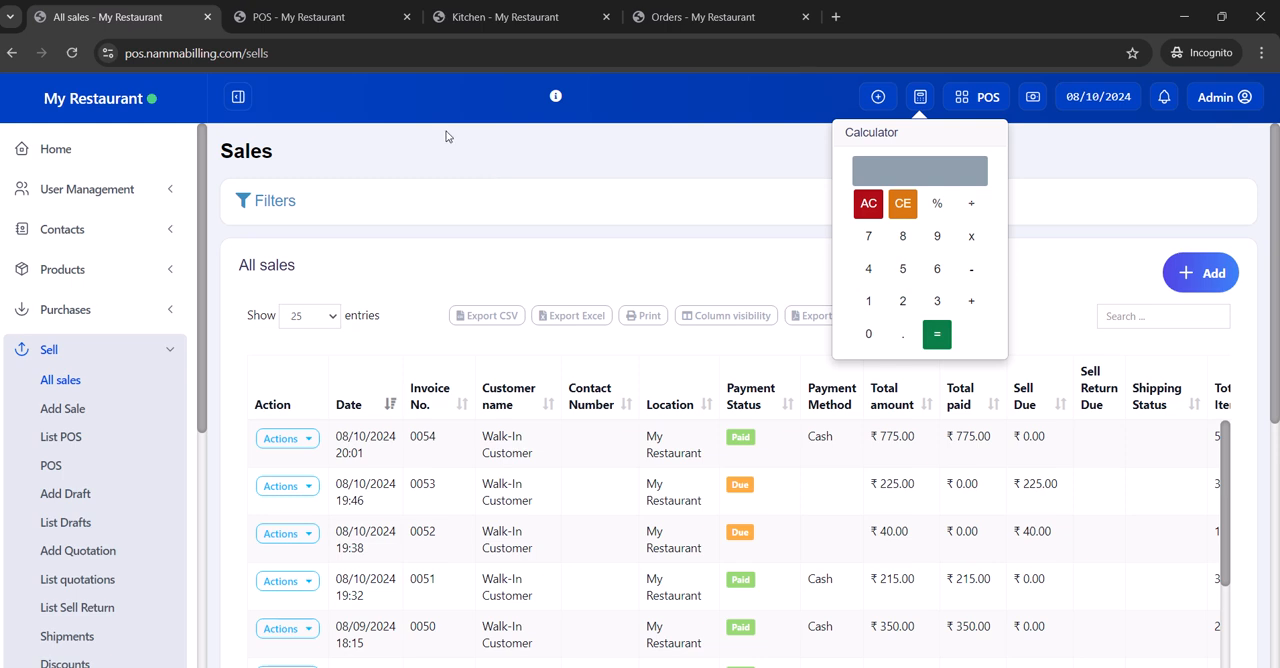
left_click(447, 17)
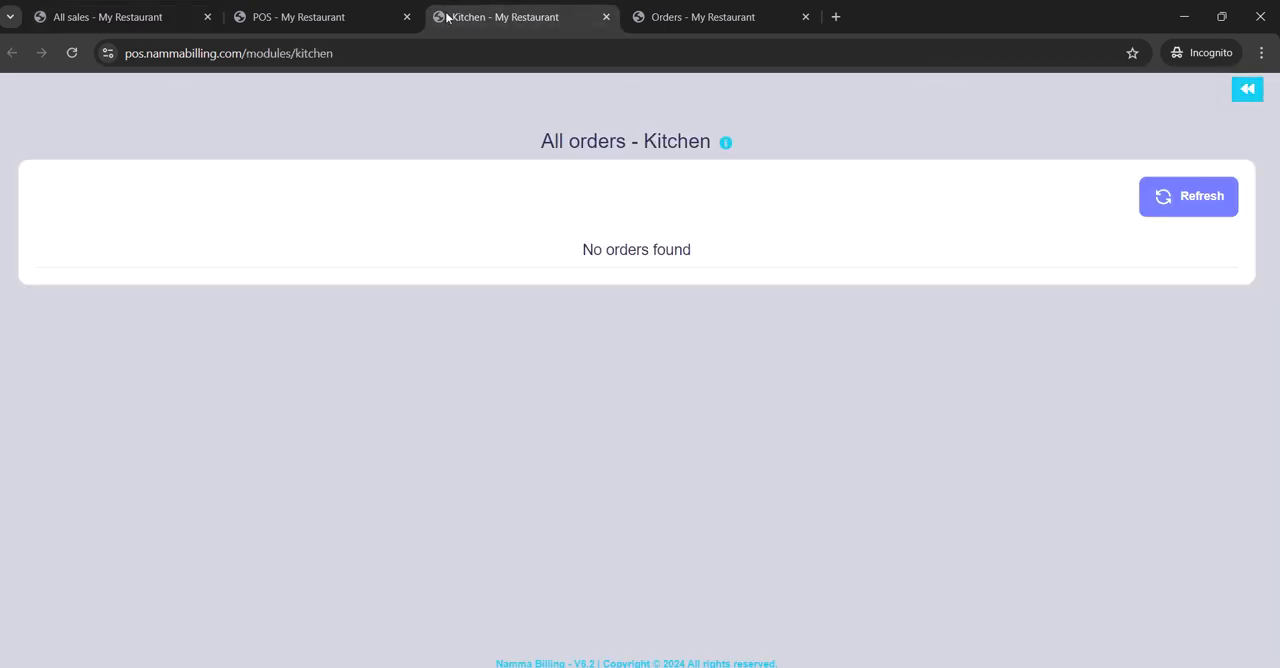
left_click(361, 18)
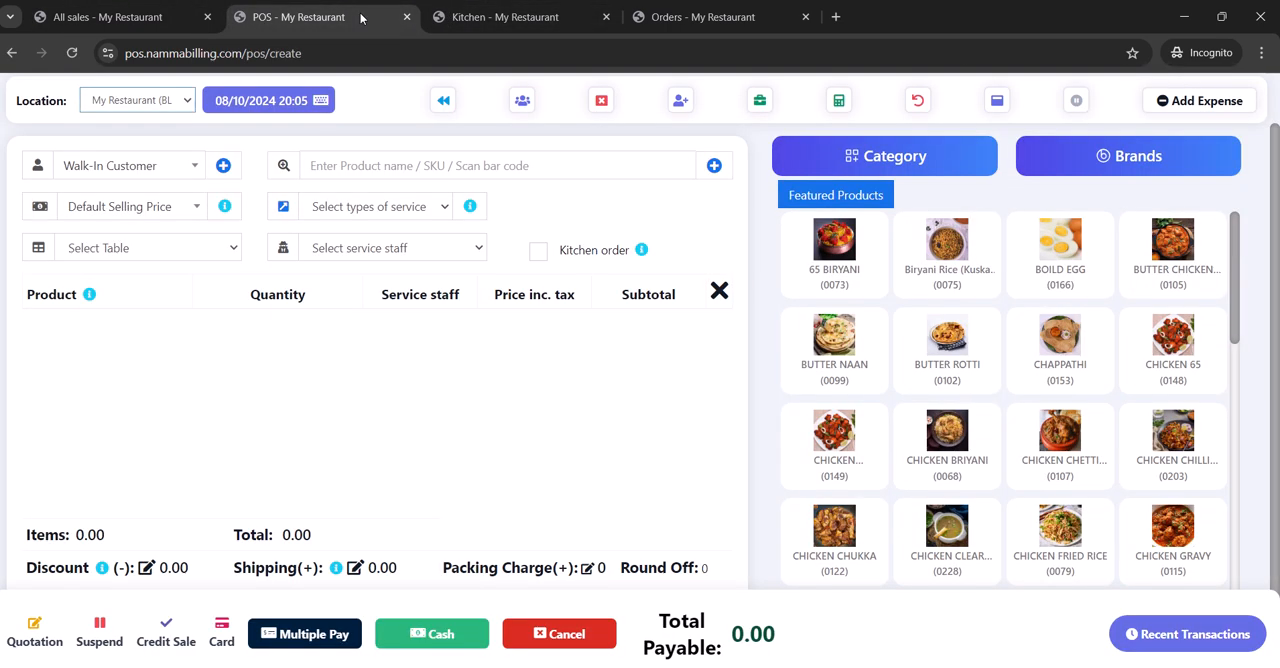
left_click(478, 19)
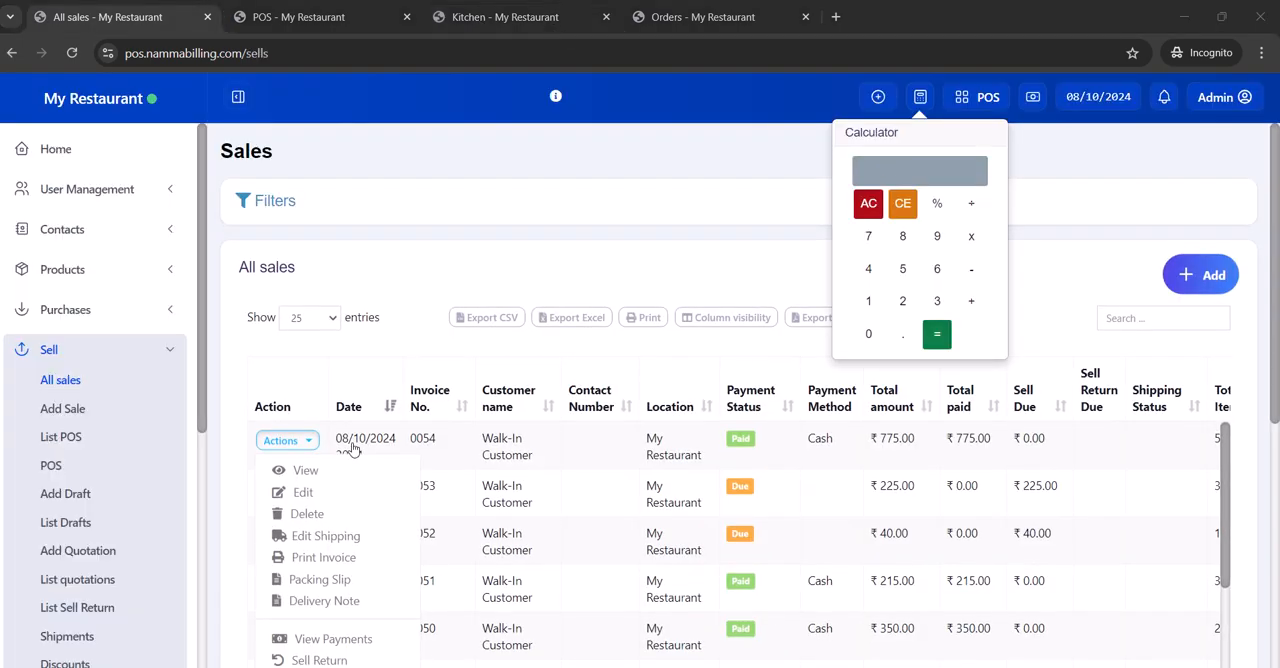
- Reopen the details of the 08/10/2024 20:01 sale, review its products, payment info, totals and activity log, and close them
left_click(309, 472)
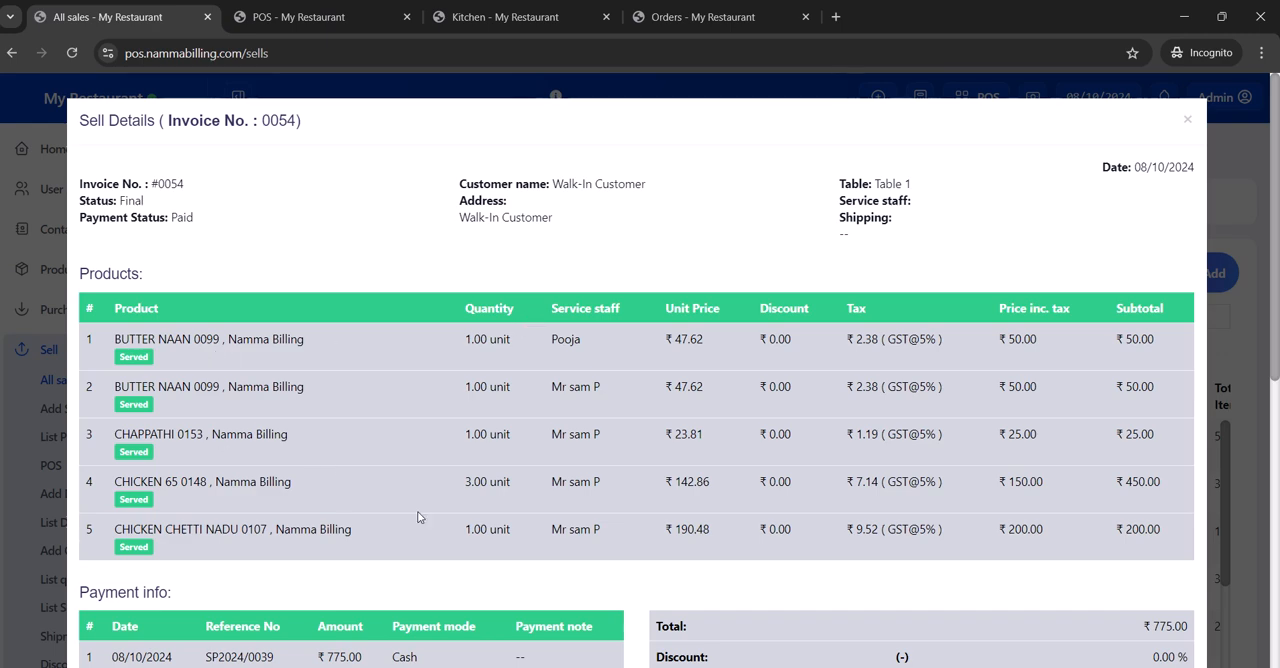
scroll(419, 517, "down", 2)
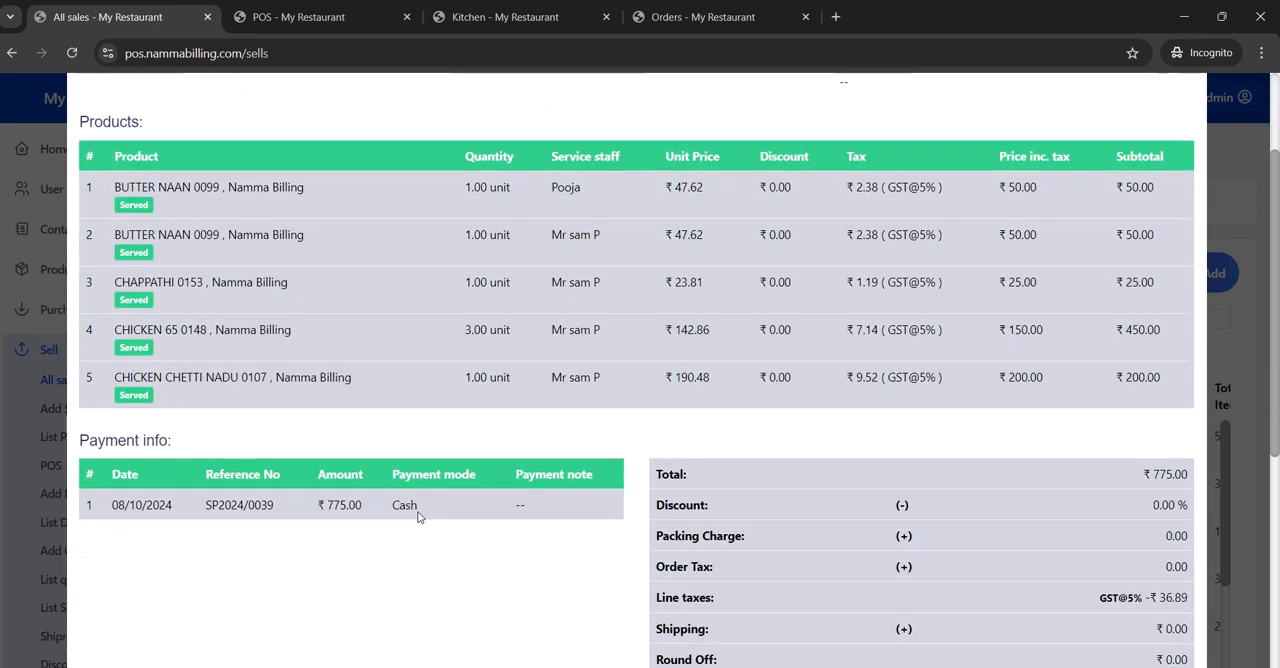
scroll(419, 517, "down", 4)
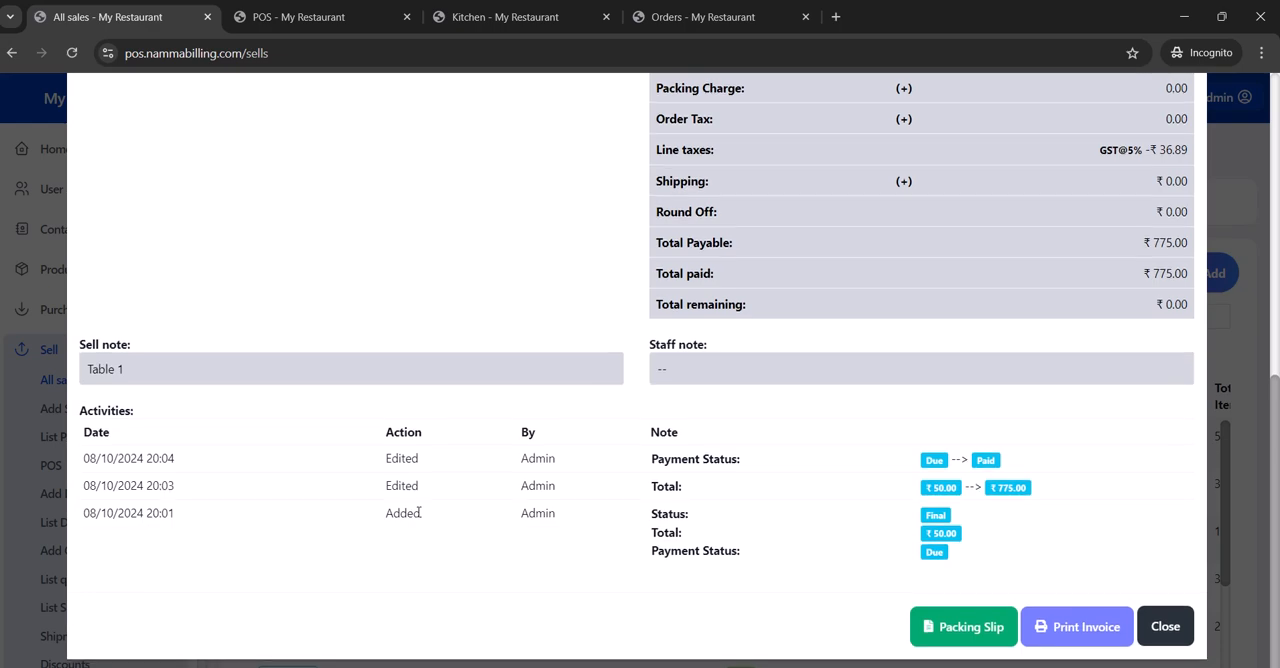
scroll(419, 512, "up", 4)
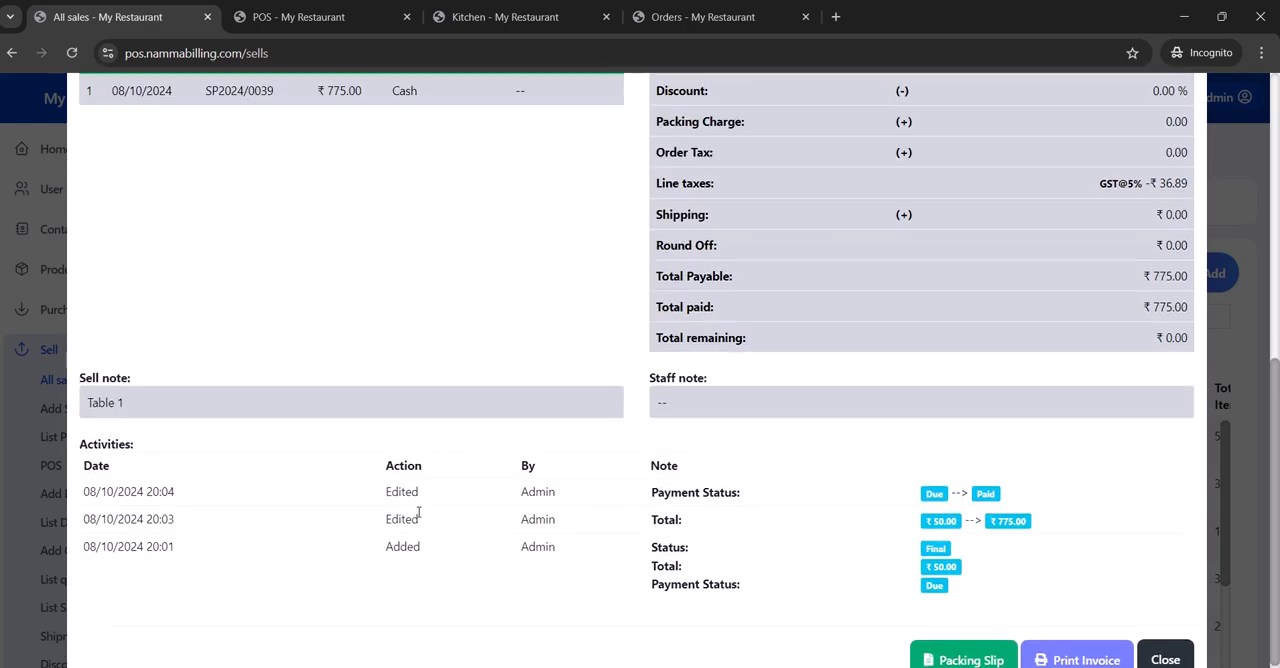
scroll(419, 517, "up", 2)
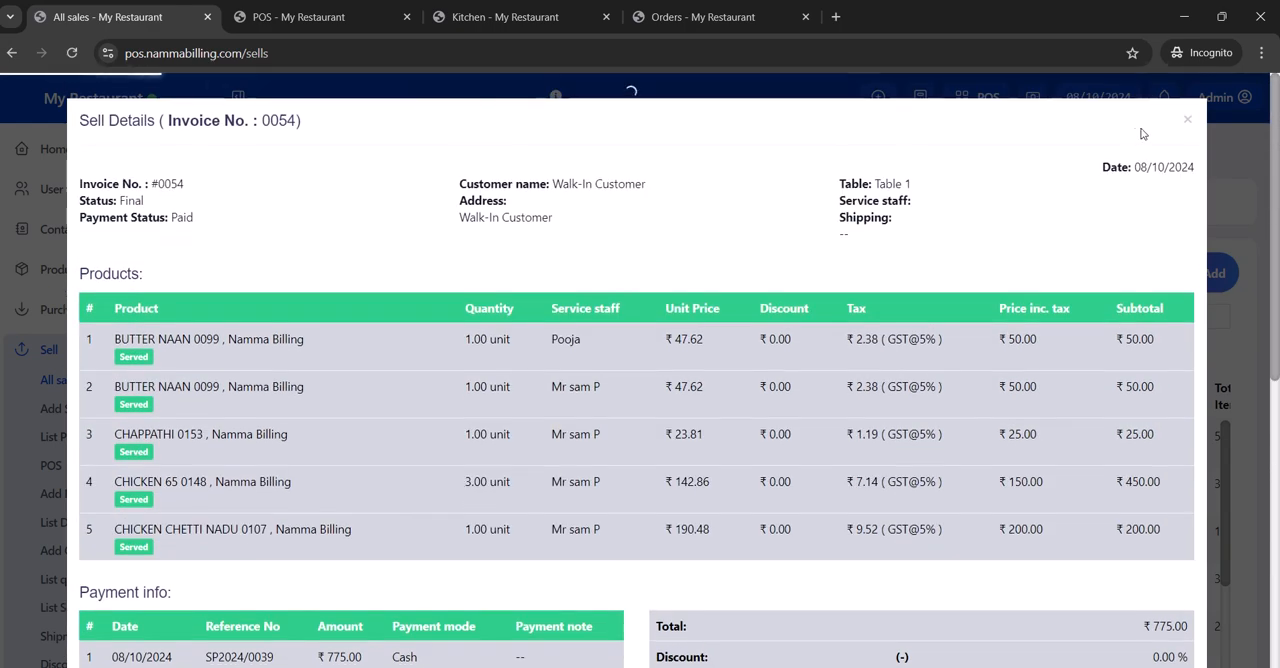
left_click(1187, 119)
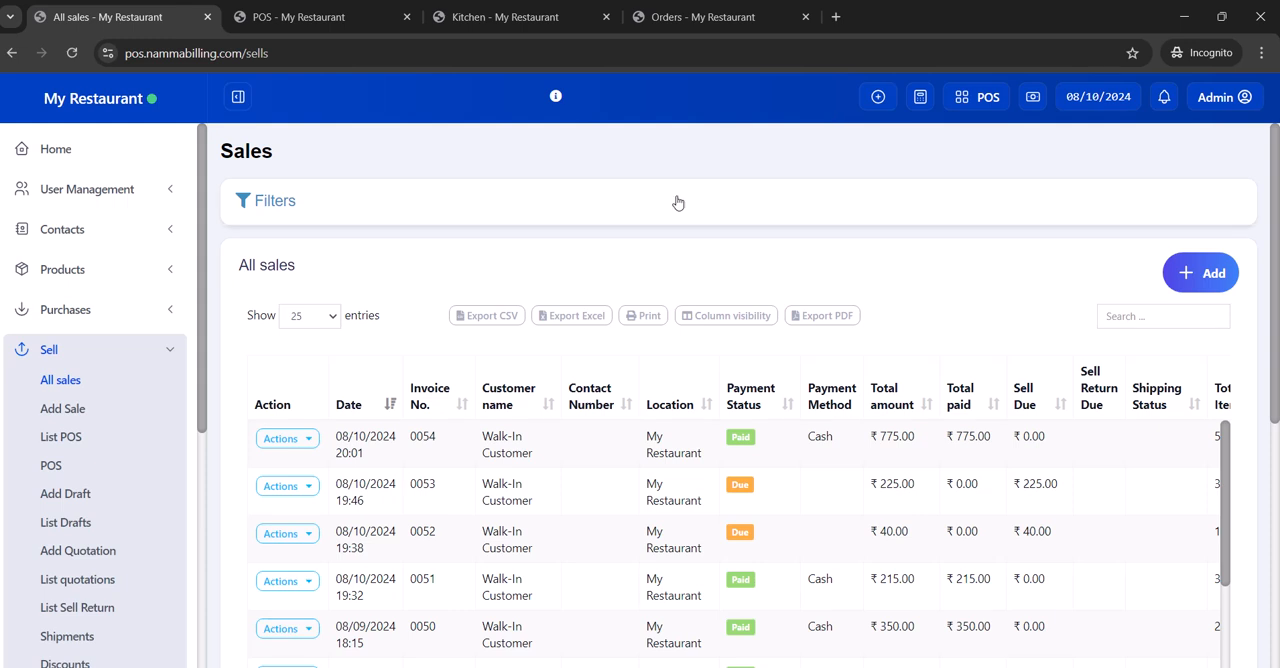